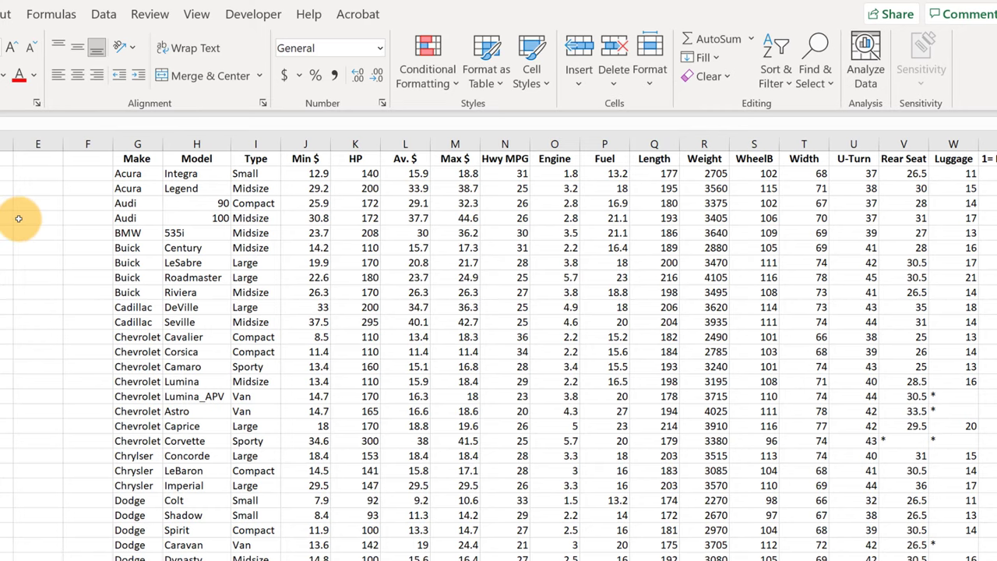
{"action": "scroll", "coordinate": [265, 411], "scroll_direction": "down", "scroll_amount": 8}
{"action": "scroll", "coordinate": [264, 414], "scroll_direction": "up", "scroll_amount": 8}
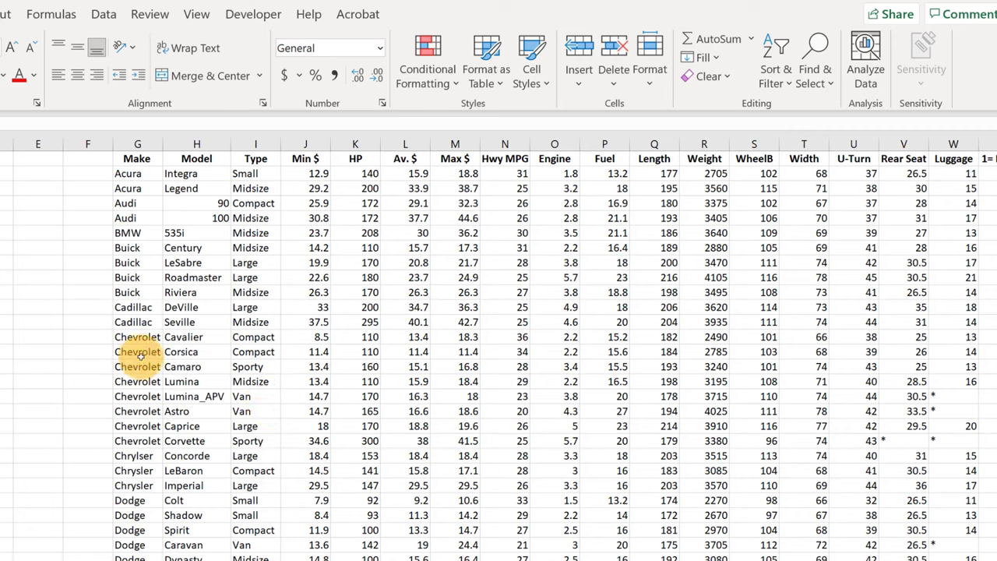
{"action": "left_click_drag", "start_coordinate": [129, 334], "coordinate": [132, 441]}
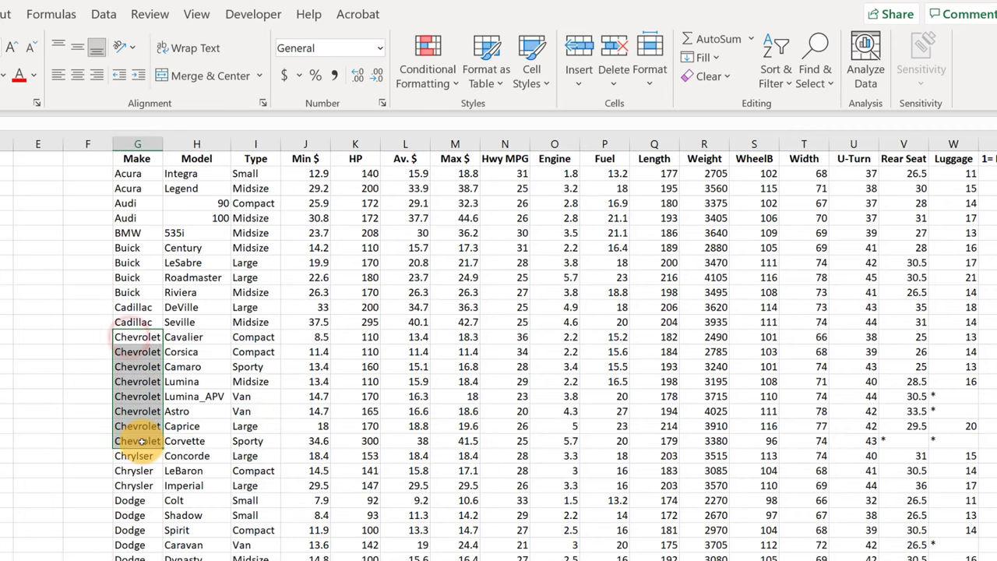
{"action": "left_click", "coordinate": [162, 248]}
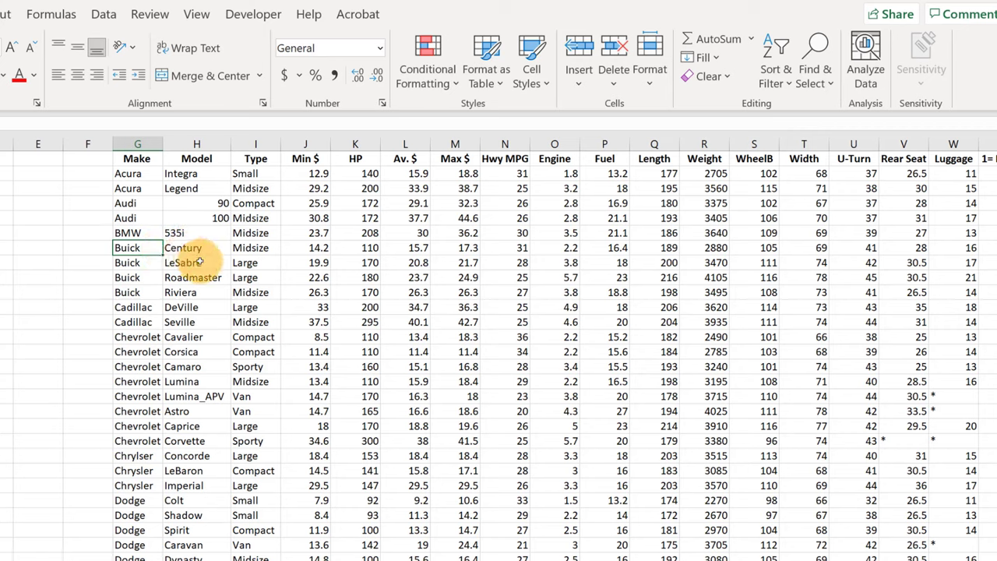
{"action": "left_click", "coordinate": [137, 144]}
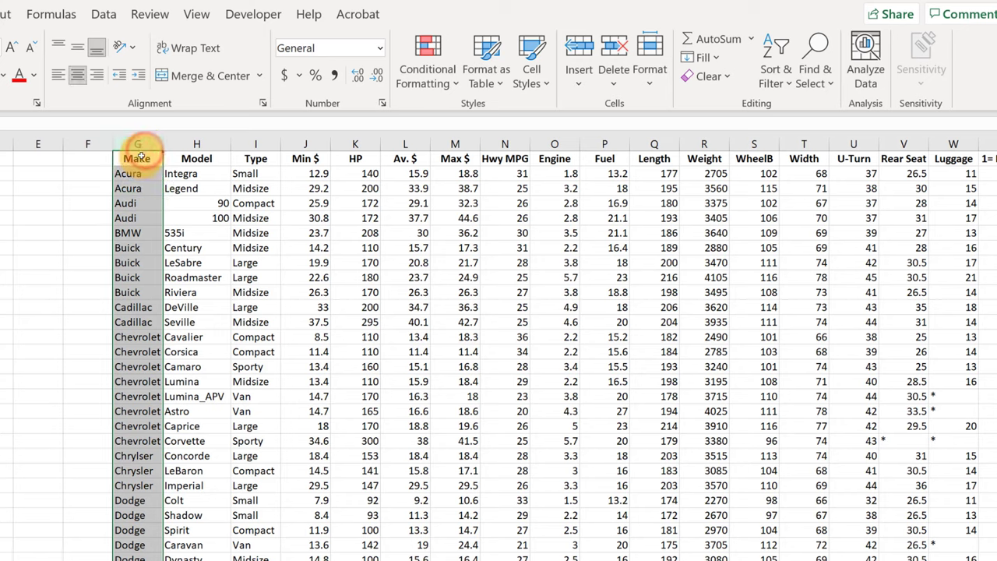
- Turn on filtering for the header row of the car data table
{"action": "left_click", "coordinate": [195, 202]}
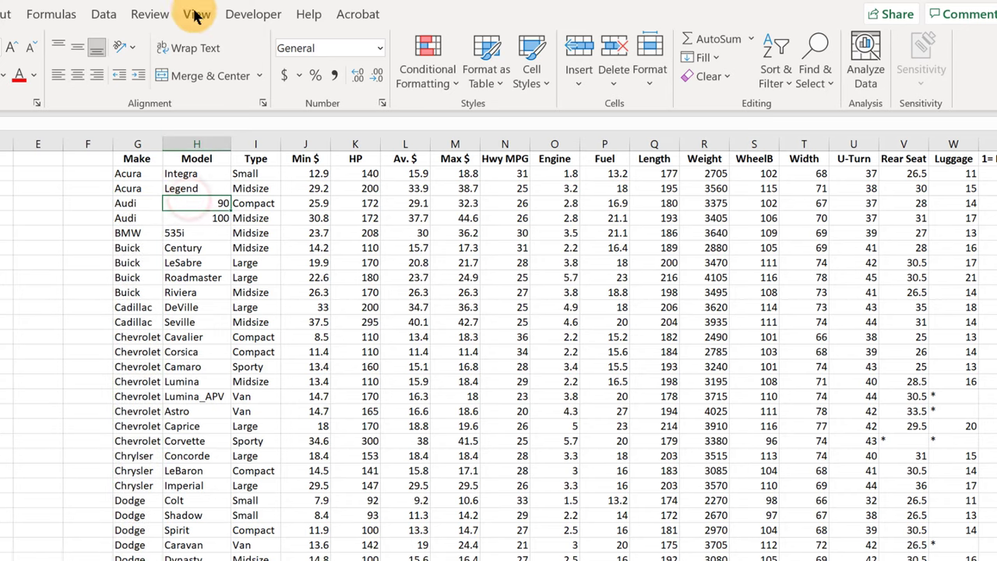
{"action": "left_click", "coordinate": [113, 14]}
{"action": "left_click", "coordinate": [503, 70]}
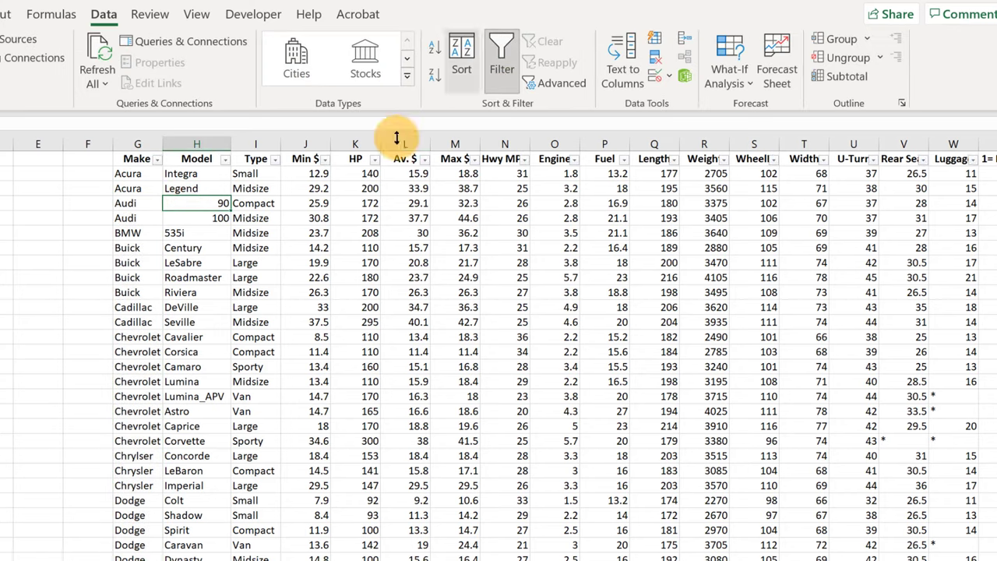
- Filter the Make column to show only the Chevrolet rows
{"action": "left_click", "coordinate": [156, 159]}
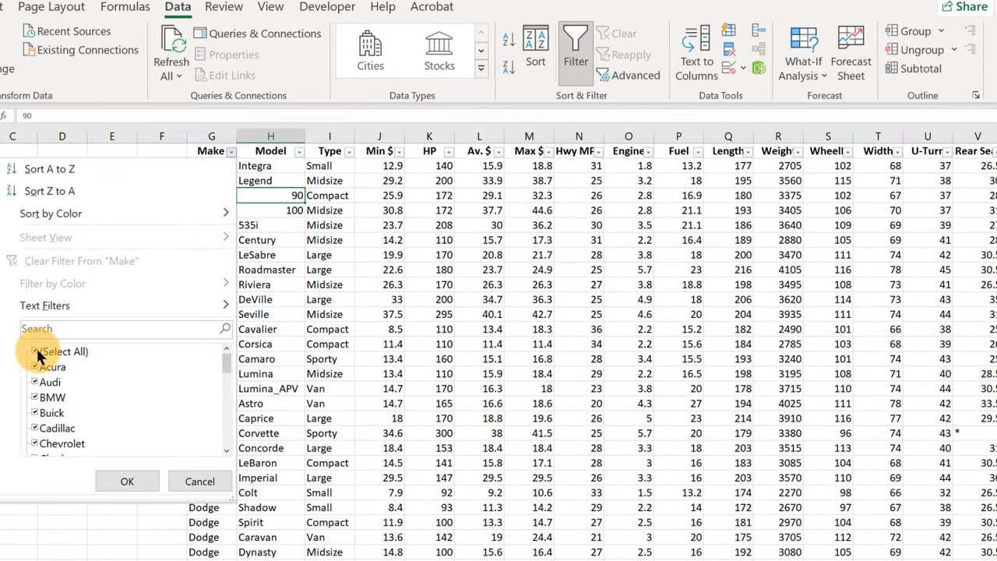
{"action": "left_click", "coordinate": [34, 354]}
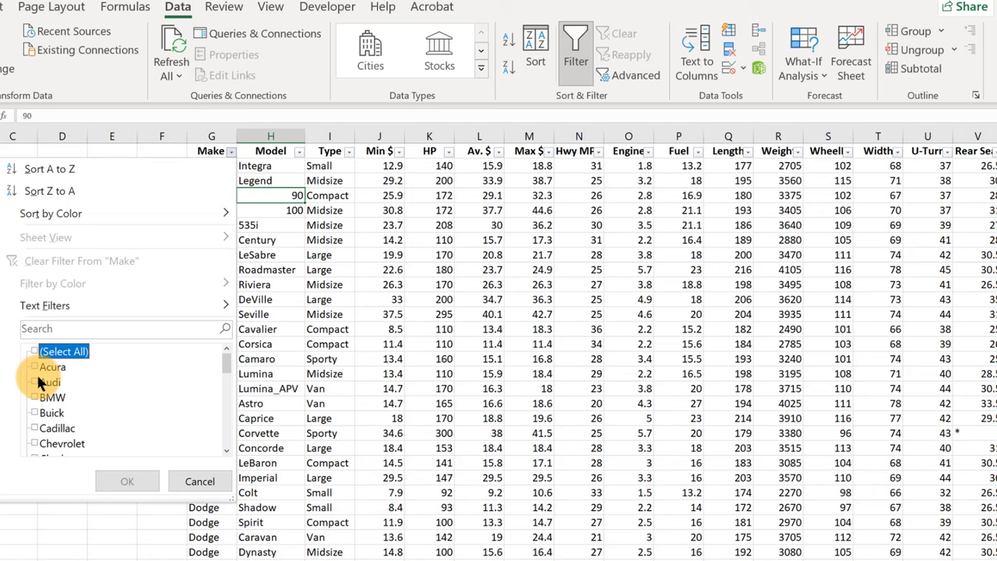
{"action": "scroll", "coordinate": [38, 381], "scroll_direction": "down", "scroll_amount": 2}
{"action": "left_click", "coordinate": [34, 351]}
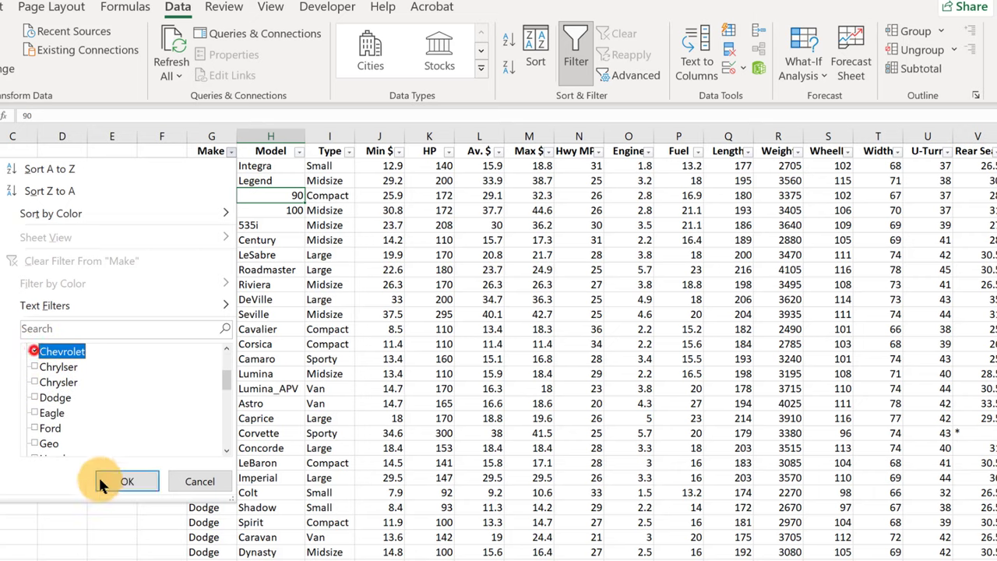
{"action": "left_click", "coordinate": [127, 480]}
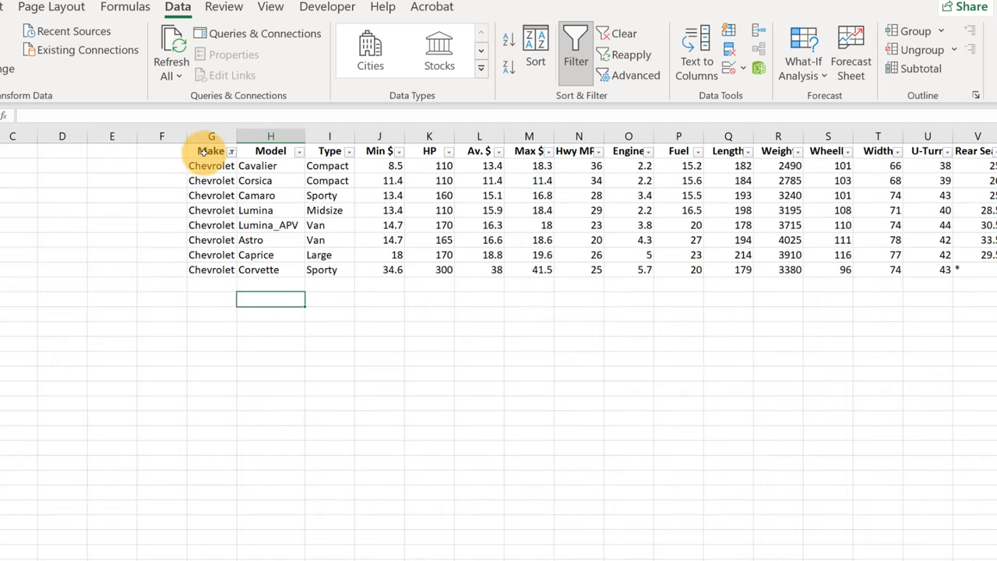
- Copy the filtered Chevrolet rows with their headers and paste them into a new sheet starting at A1
{"action": "left_click_drag", "start_coordinate": [211, 151], "coordinate": [957, 284]}
{"action": "key", "text": "ctrl+c"}
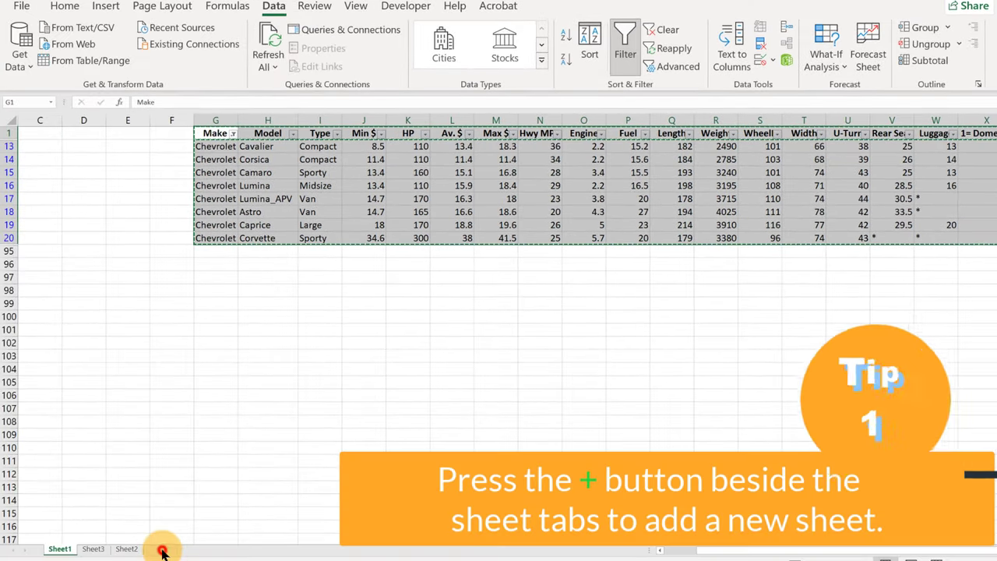
{"action": "left_click", "coordinate": [161, 545]}
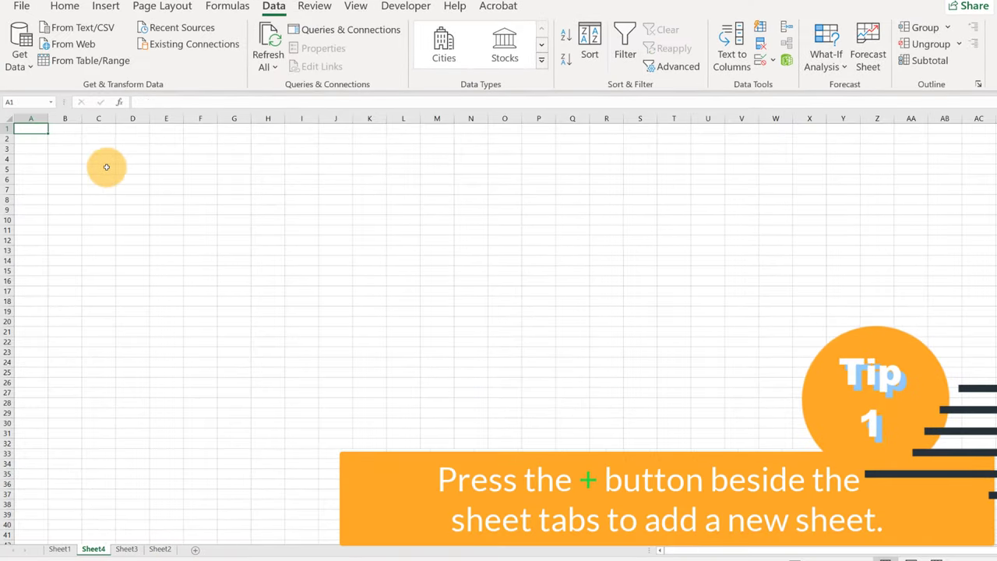
{"action": "key", "text": "ctrl+v"}
{"action": "left_click", "coordinate": [133, 288]}
{"action": "scroll", "coordinate": [93, 210], "scroll_direction": "up", "scroll_amount": 3}
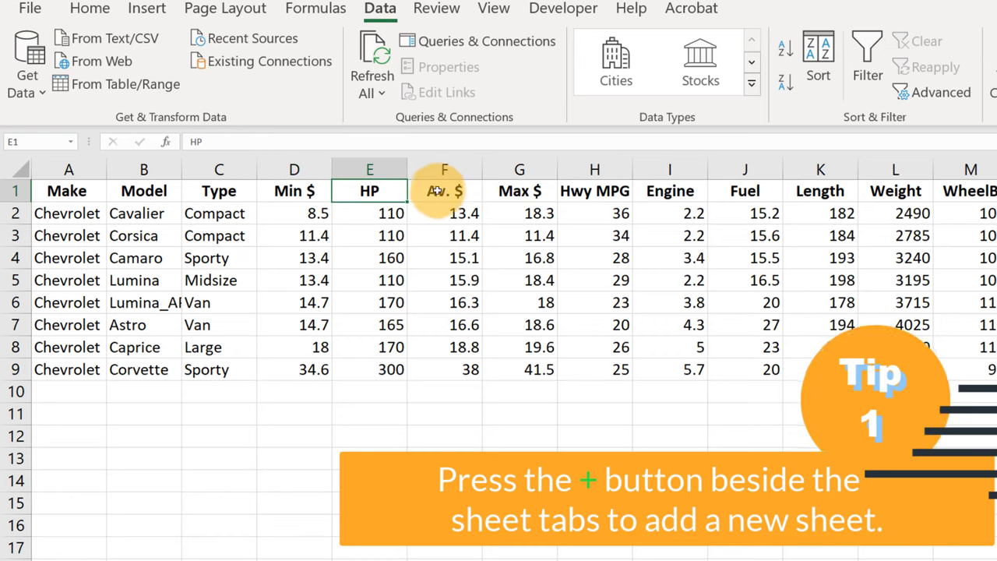
- Insert a blank column before the Av. $ column
{"action": "left_click", "coordinate": [437, 190]}
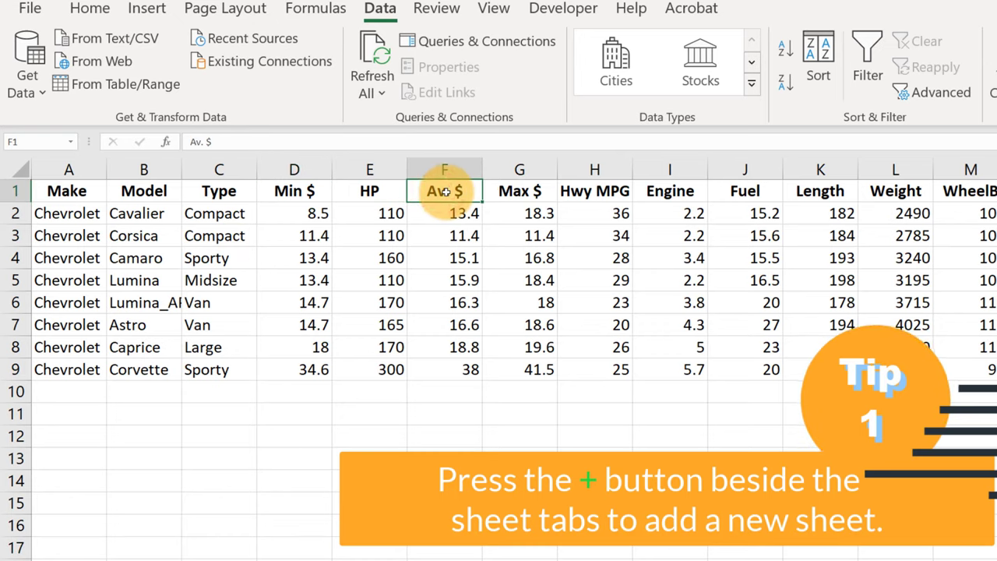
{"action": "left_click_drag", "start_coordinate": [452, 218], "coordinate": [448, 370]}
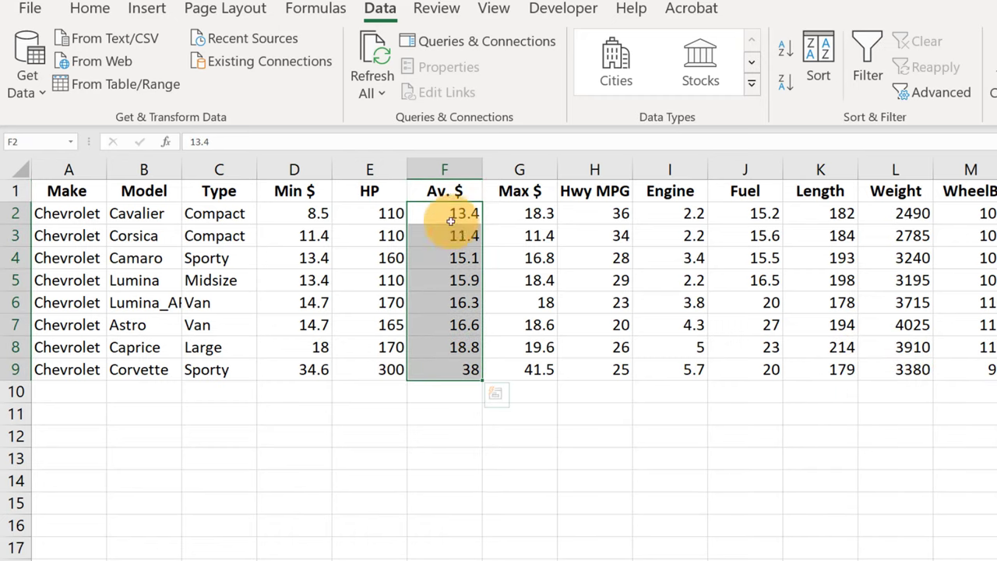
{"action": "left_click", "coordinate": [441, 169]}
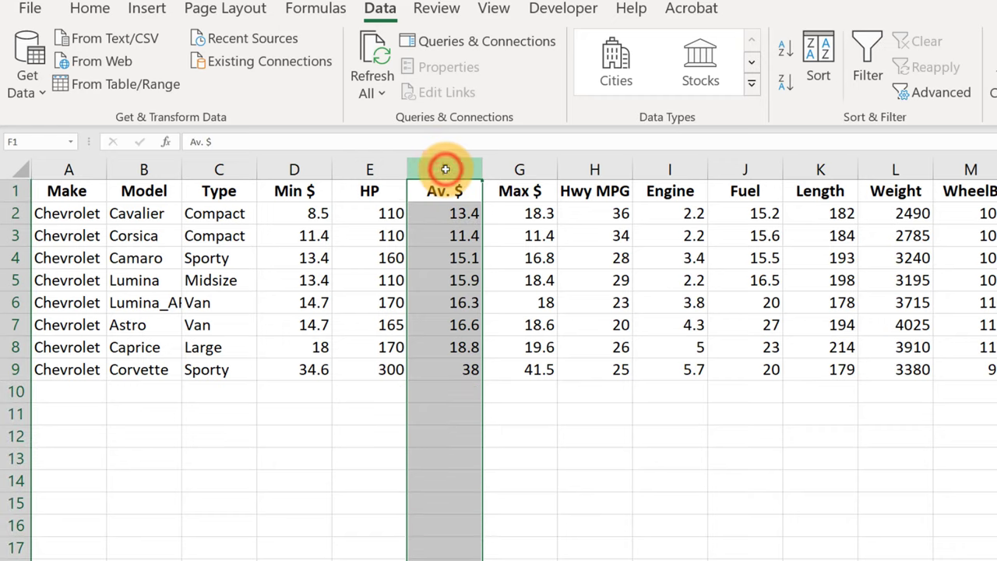
{"action": "right_click", "coordinate": [444, 169]}
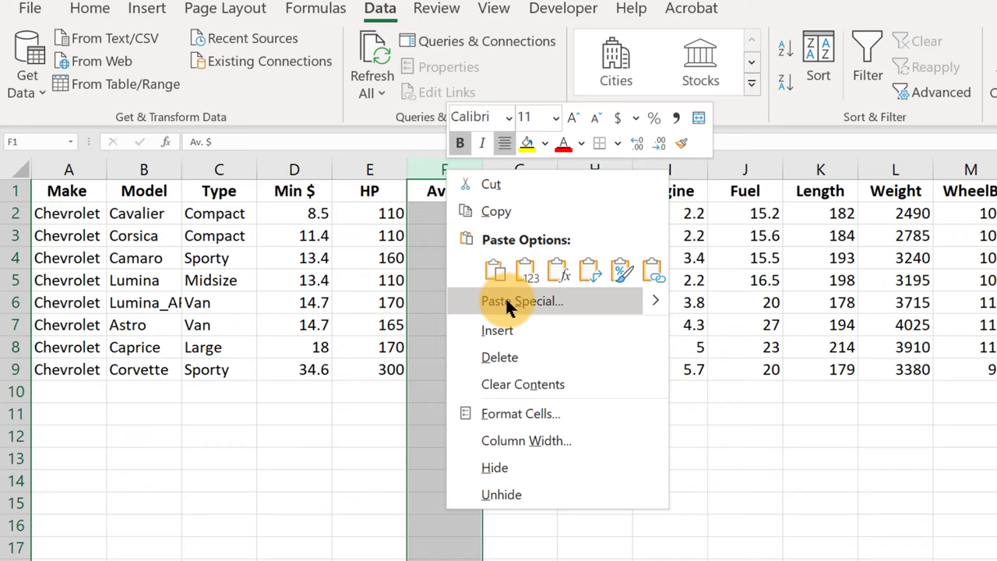
{"action": "left_click", "coordinate": [500, 327]}
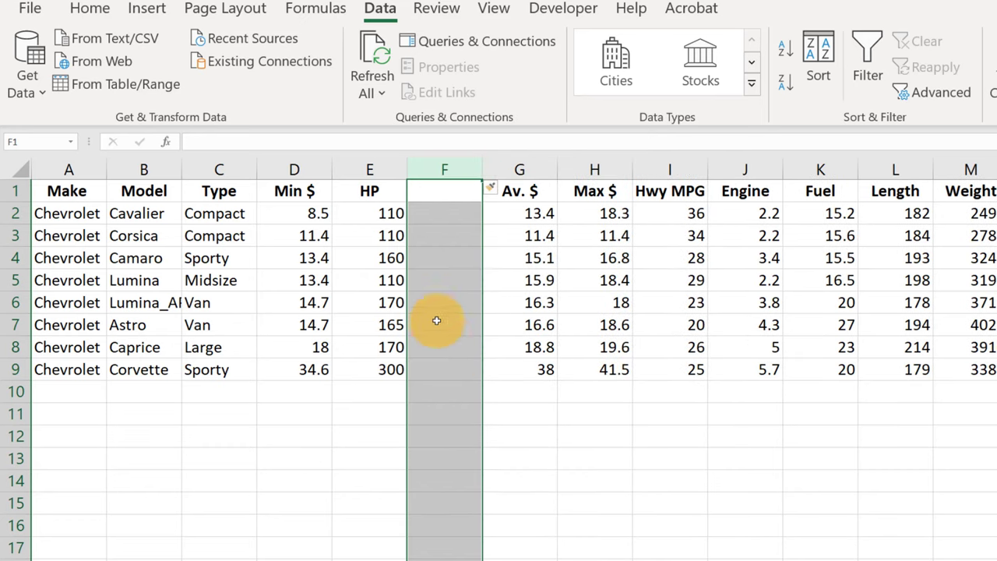
- Enter the header Avg Price in cell F1 of the blank column
{"action": "left_click", "coordinate": [447, 193]}
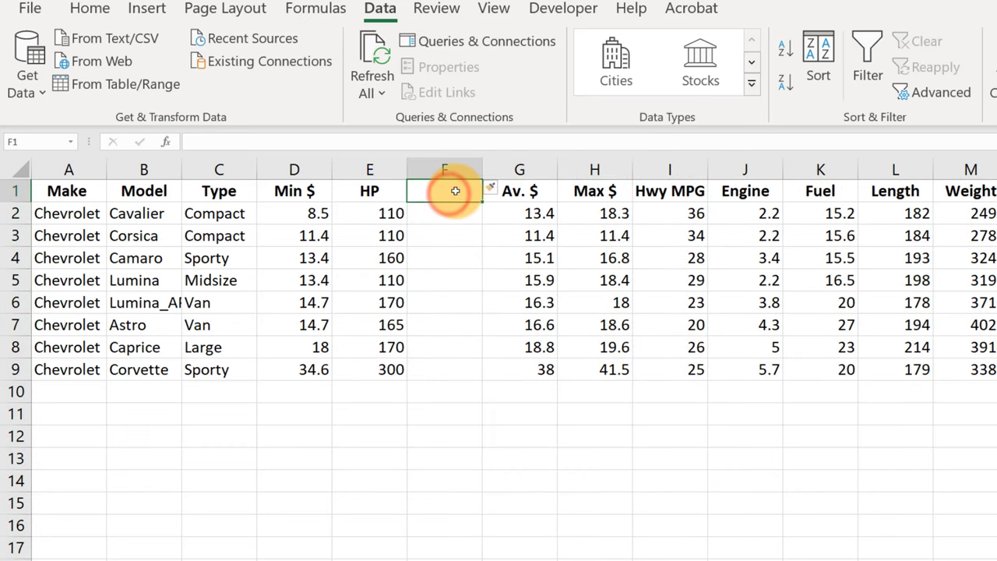
{"action": "type", "text": "Ang Price"}
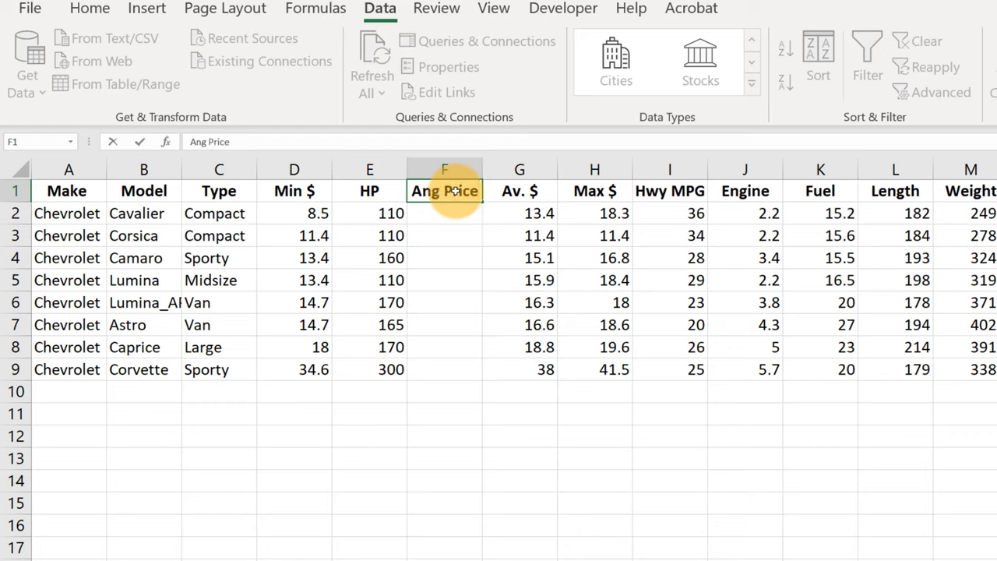
{"action": "key", "text": "Return"}
- Enter the formula =G2*1000 in F2 and fill it down through F9
{"action": "left_click", "coordinate": [462, 215]}
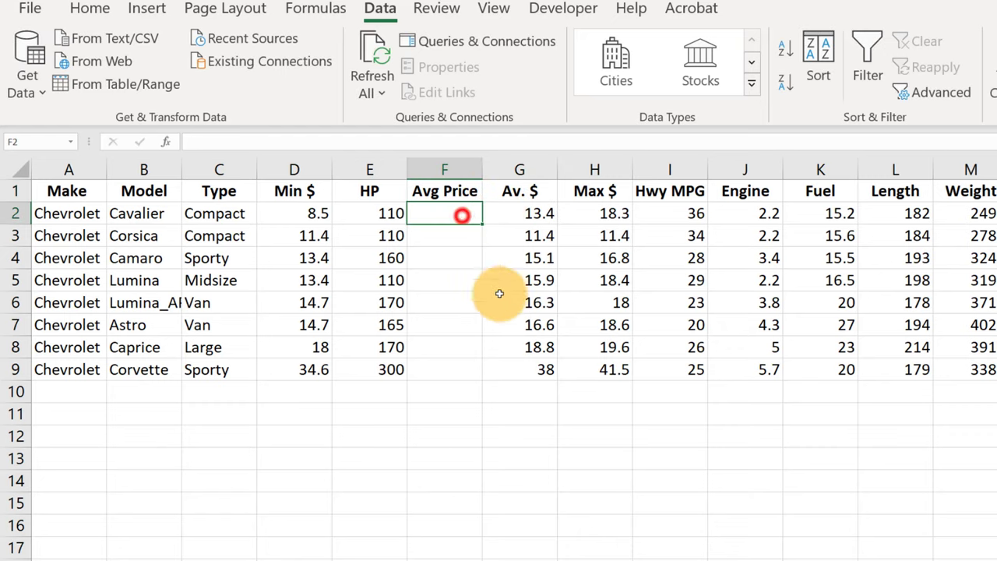
{"action": "left_click", "coordinate": [536, 205]}
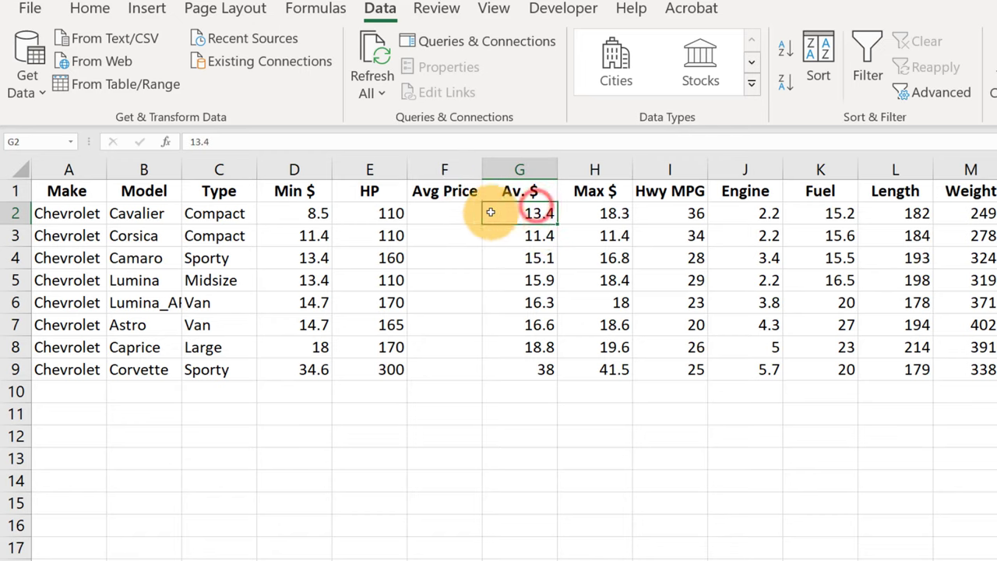
{"action": "double_click", "coordinate": [446, 211]}
{"action": "type", "text": "="}
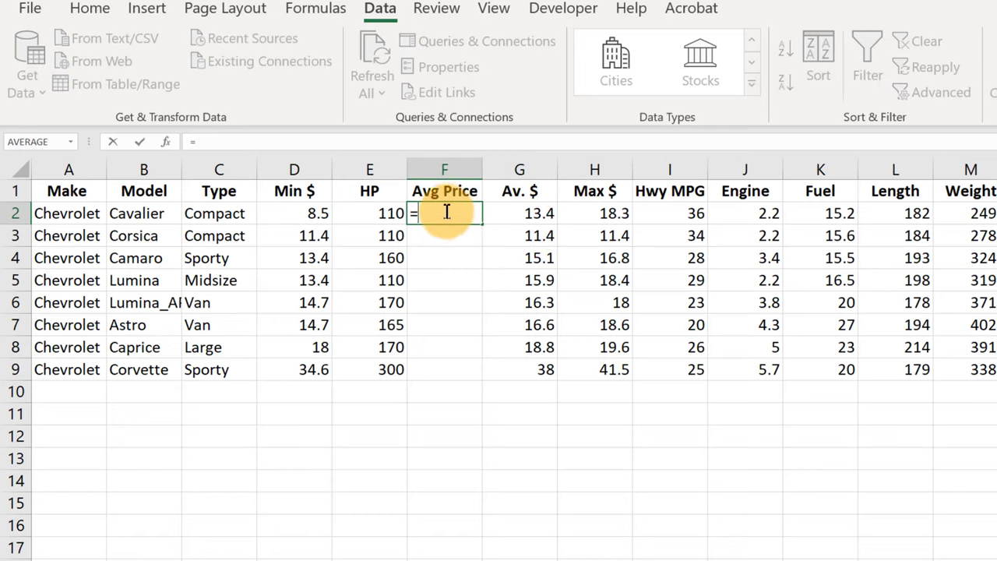
{"action": "left_click", "coordinate": [529, 213]}
{"action": "type", "text": "*"}
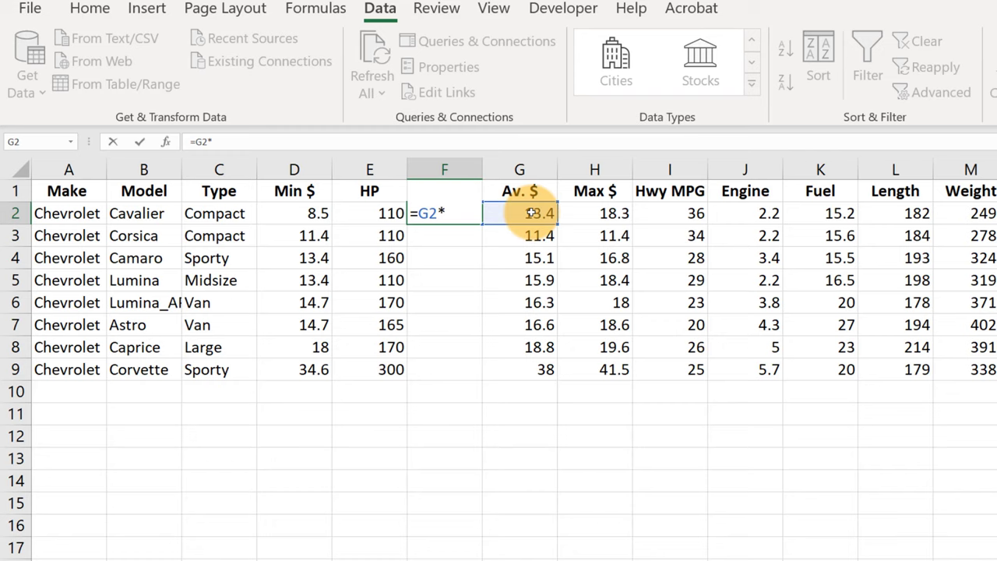
{"action": "type", "text": "100"}
{"action": "type", "text": "0"}
{"action": "key", "text": "ctrl+Return"}
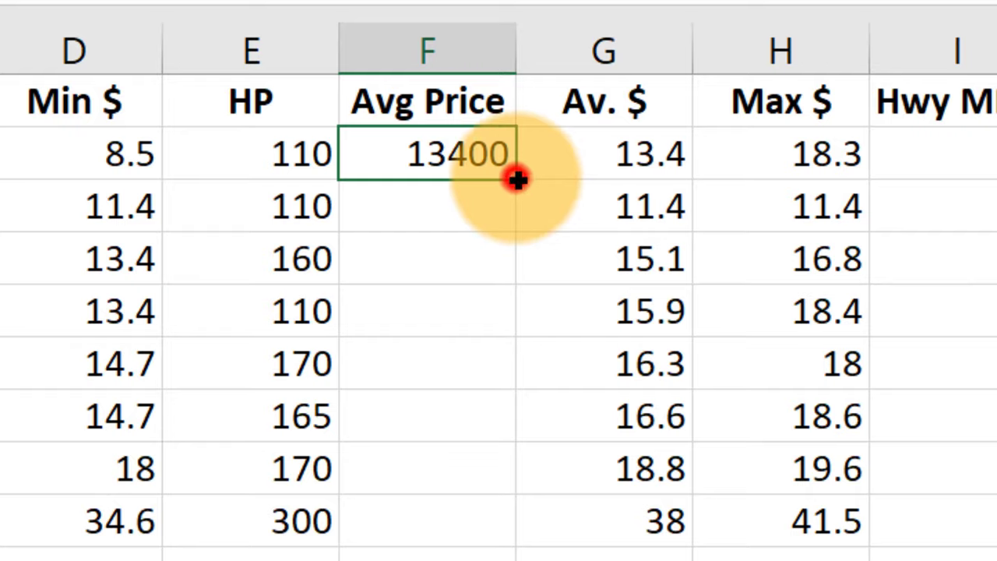
{"action": "left_click_drag", "start_coordinate": [517, 179], "coordinate": [499, 550]}
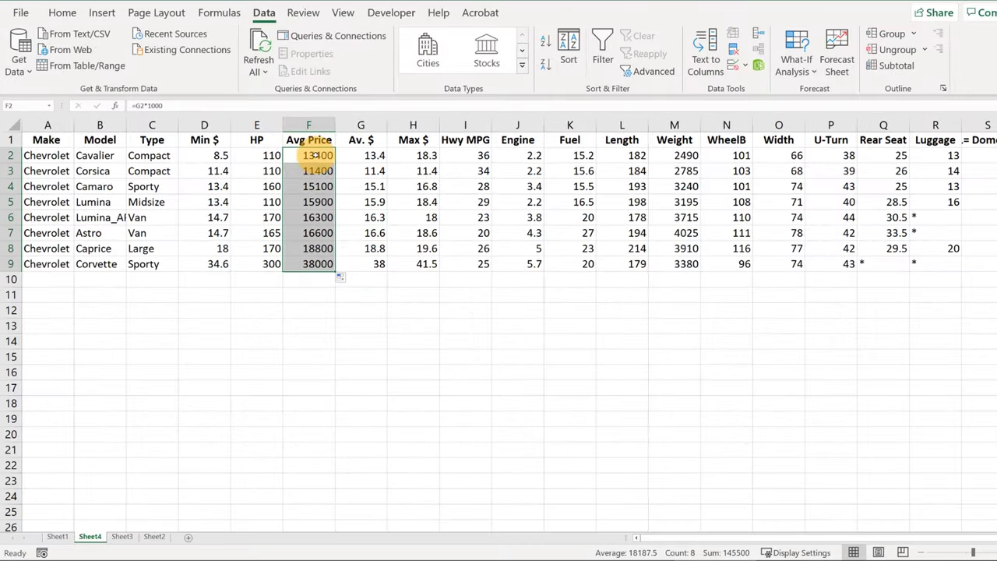
- Apply the dollar Accounting number format to the Avg Price values in F2:F9
{"action": "left_click", "coordinate": [63, 14]}
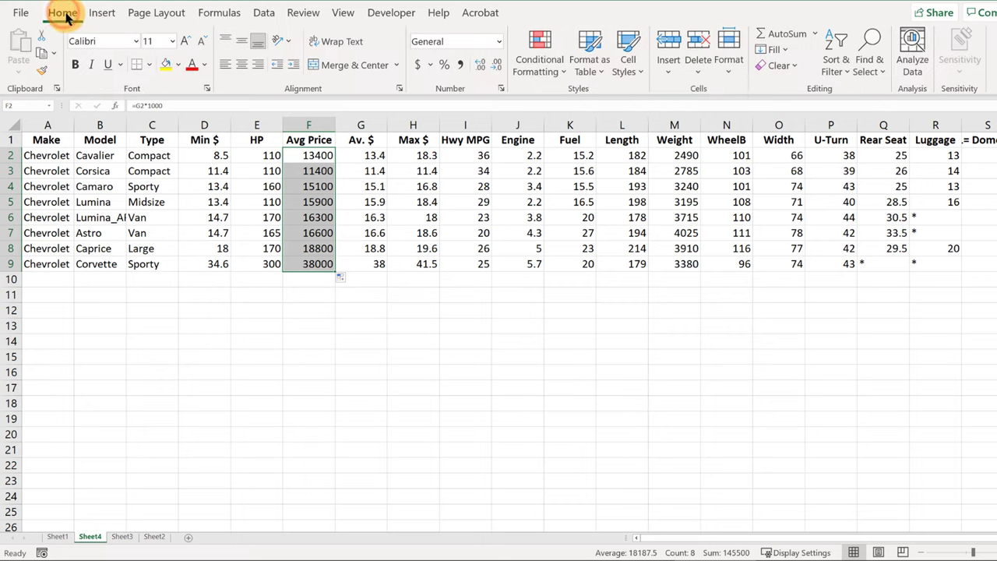
{"action": "left_click", "coordinate": [416, 66]}
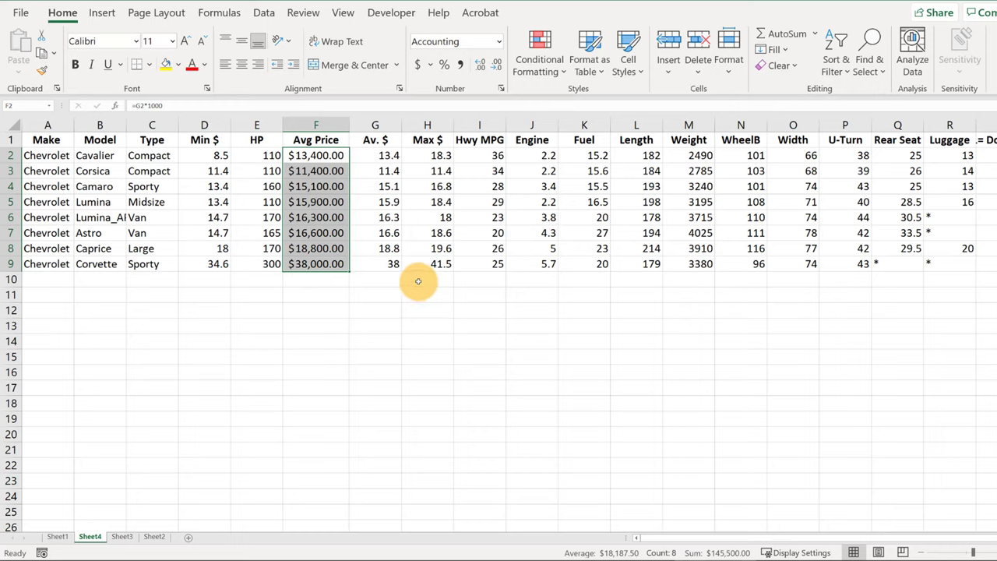
{"action": "left_click", "coordinate": [315, 310]}
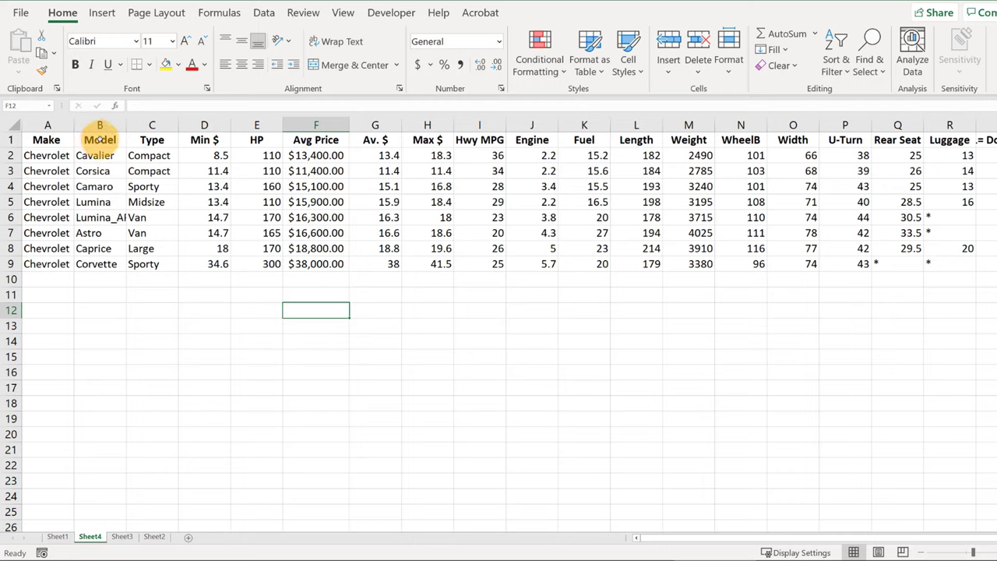
- Insert a clustered column and line combo chart with a secondary axis from the Model, HP and Avg Price data in rows 1 to 9
{"action": "left_click_drag", "start_coordinate": [100, 139], "coordinate": [102, 265]}
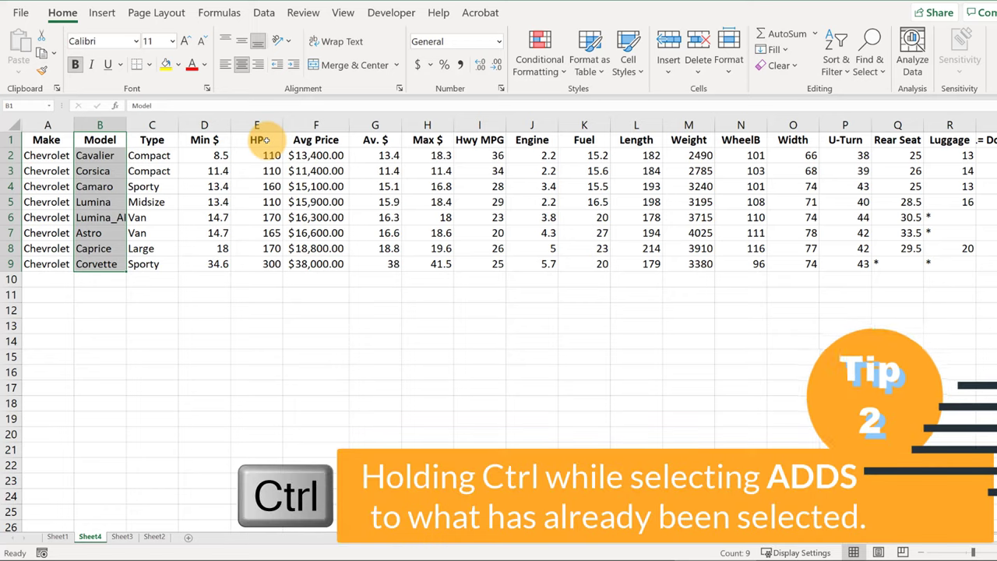
{"action": "left_click", "coordinate": [266, 139], "text": "ctrl"}
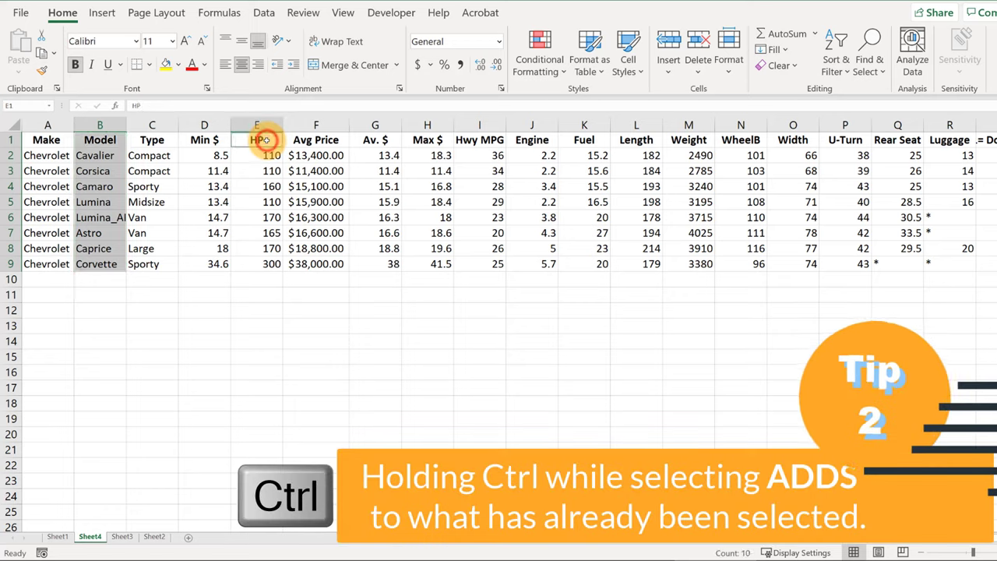
{"action": "left_click_drag", "start_coordinate": [266, 139], "coordinate": [330, 264]}
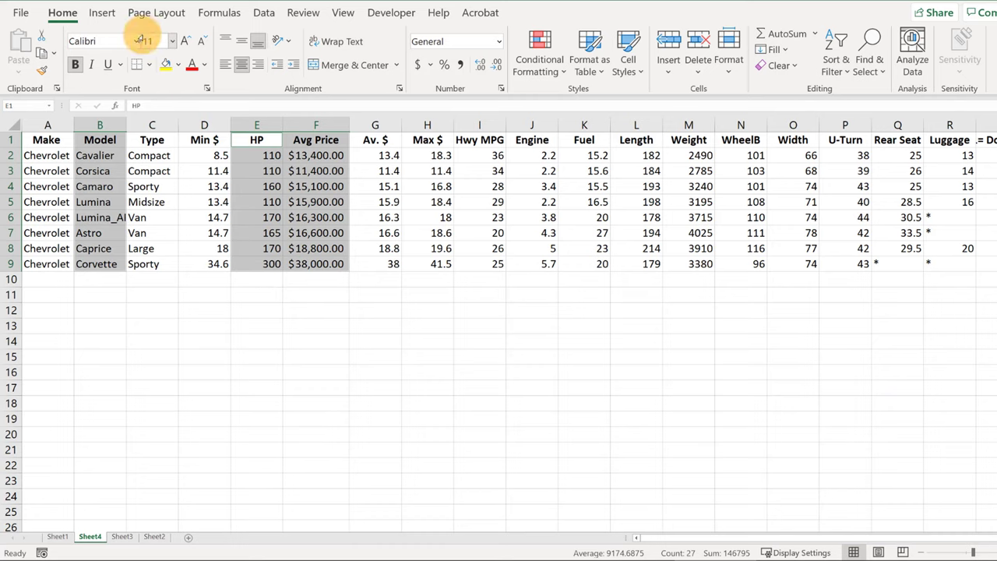
{"action": "left_click", "coordinate": [104, 12]}
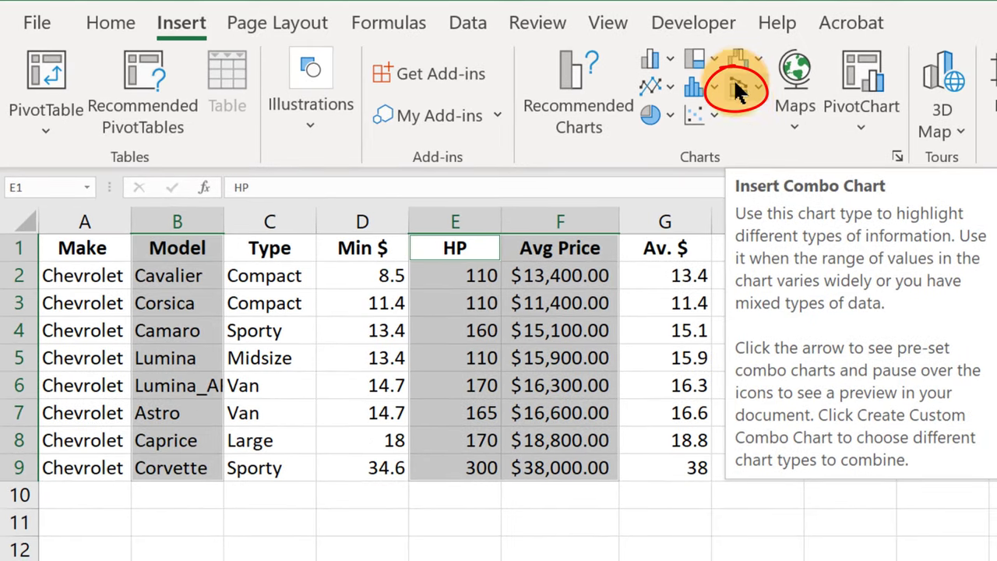
{"action": "left_click", "coordinate": [738, 95]}
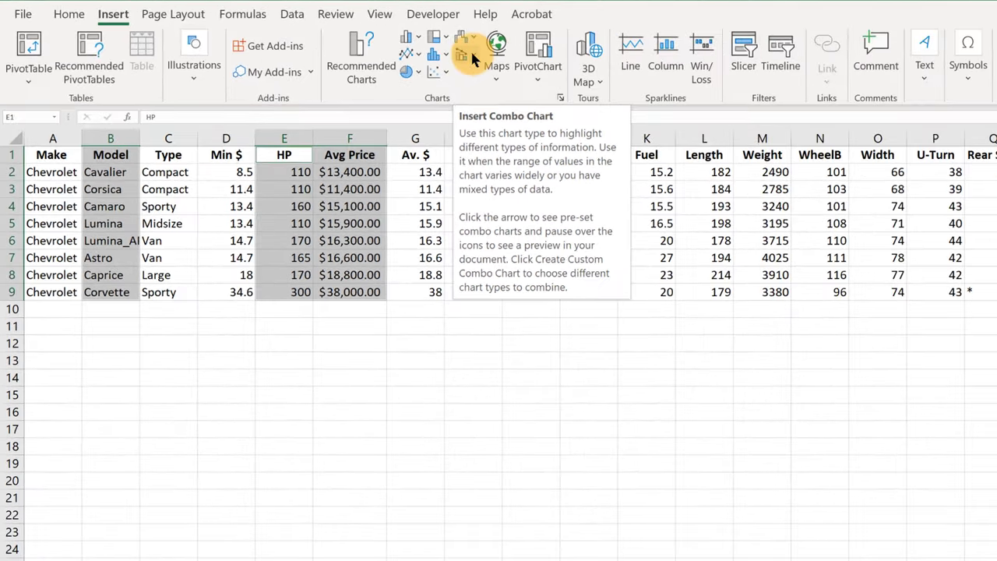
{"action": "left_click", "coordinate": [473, 60]}
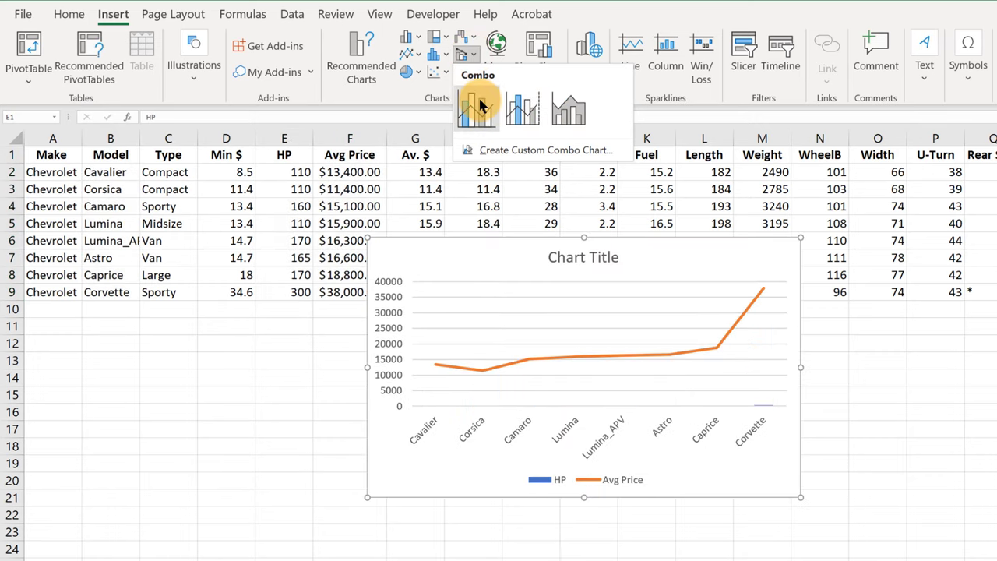
{"action": "left_click", "coordinate": [520, 108]}
- Enlarge the combo chart and set its title to "Chevrolet: Price and HorsePower"
{"action": "left_click_drag", "start_coordinate": [801, 238], "coordinate": [892, 148]}
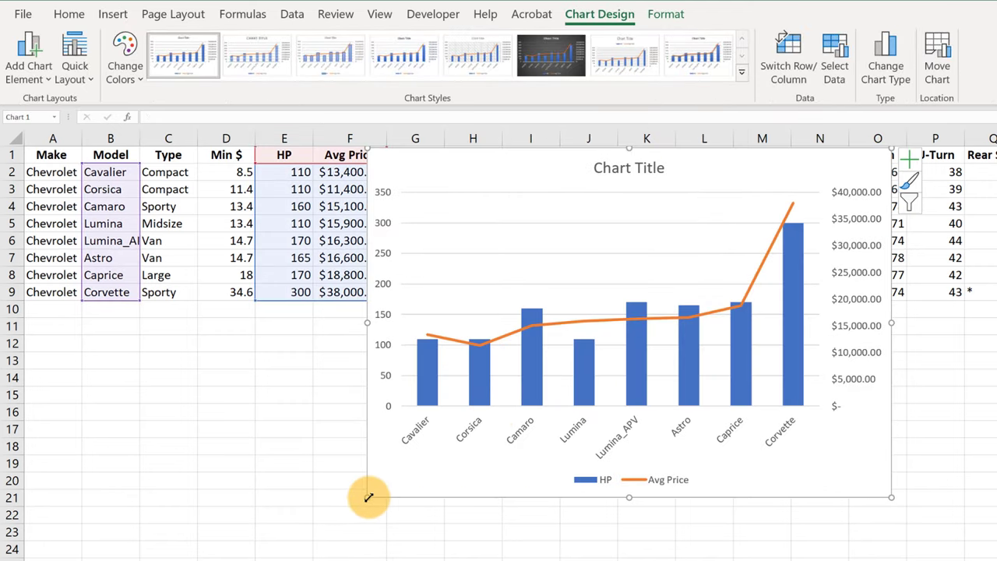
{"action": "left_click_drag", "start_coordinate": [366, 495], "coordinate": [320, 553]}
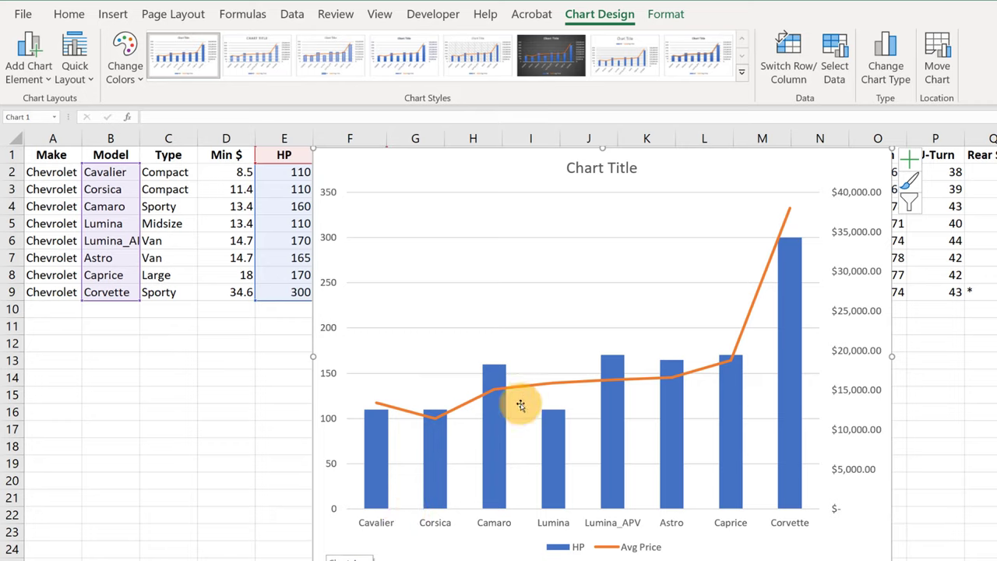
{"action": "left_click", "coordinate": [603, 168]}
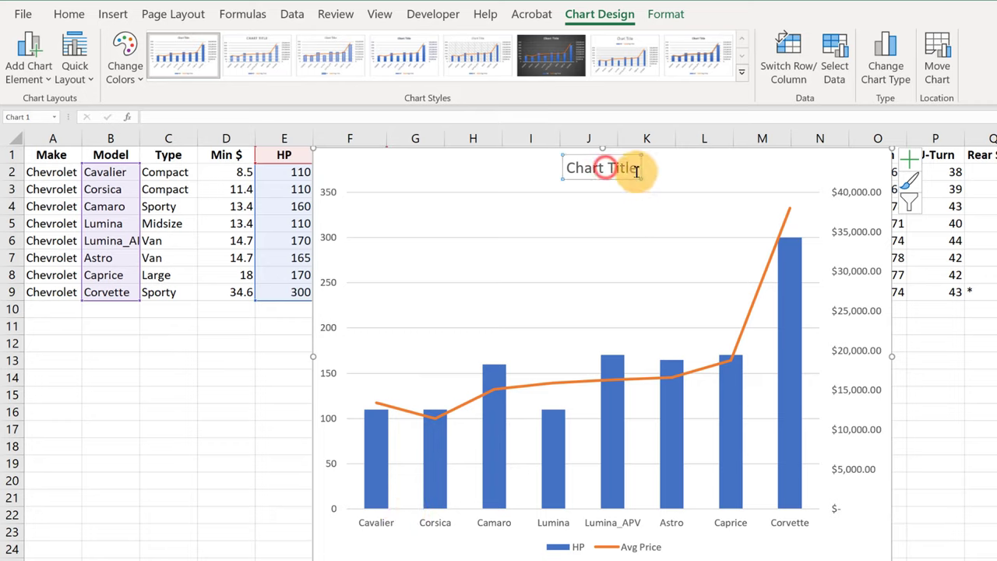
{"action": "left_click", "coordinate": [568, 164]}
{"action": "type", "text": "Chevrolet: Price and HorsePower"}
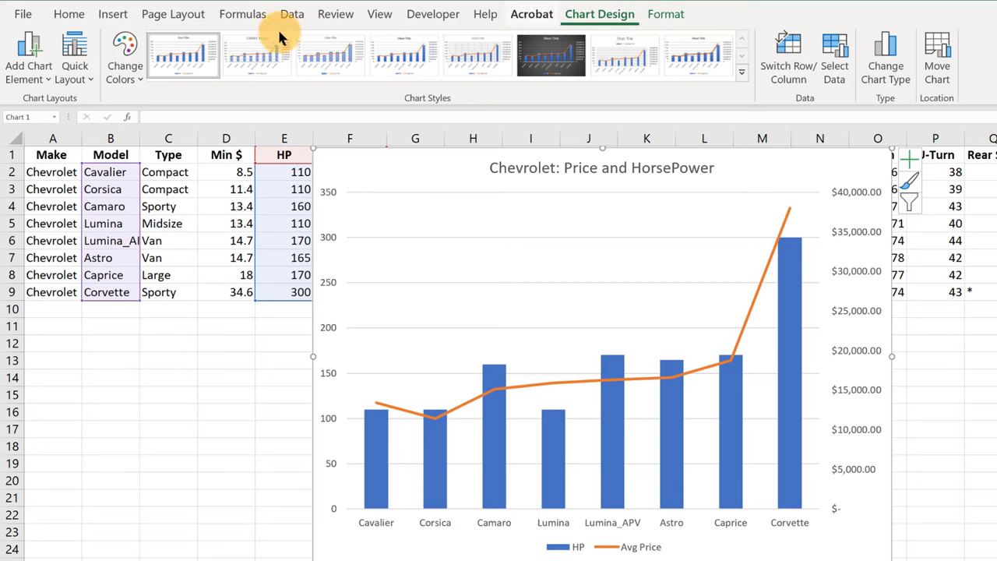
- Add a primary vertical axis title to the chart reading "HorsePower"
{"action": "left_click", "coordinate": [48, 80]}
{"action": "mouse_move", "coordinate": [31, 118]}
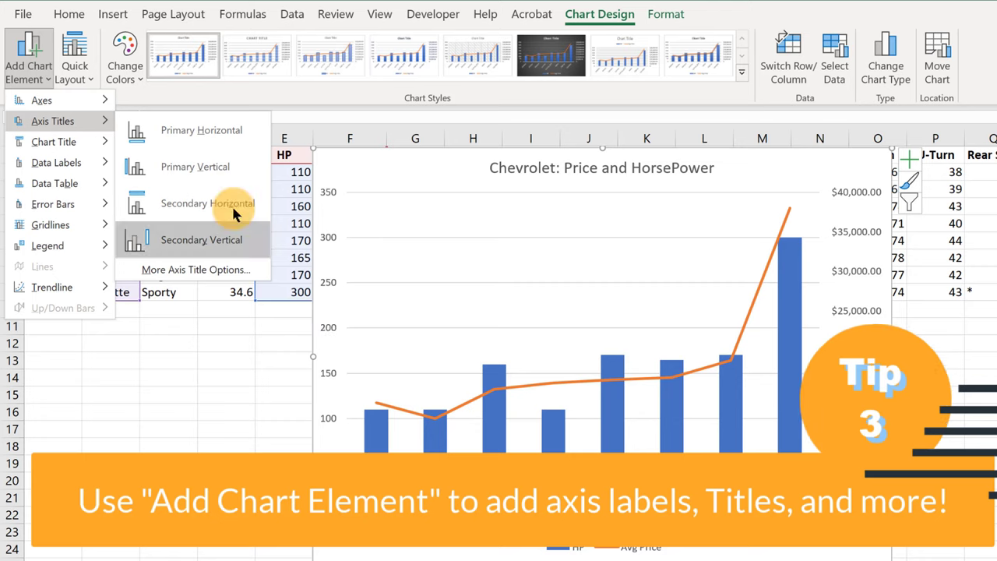
{"action": "left_click", "coordinate": [200, 167]}
{"action": "double_click", "coordinate": [334, 351]}
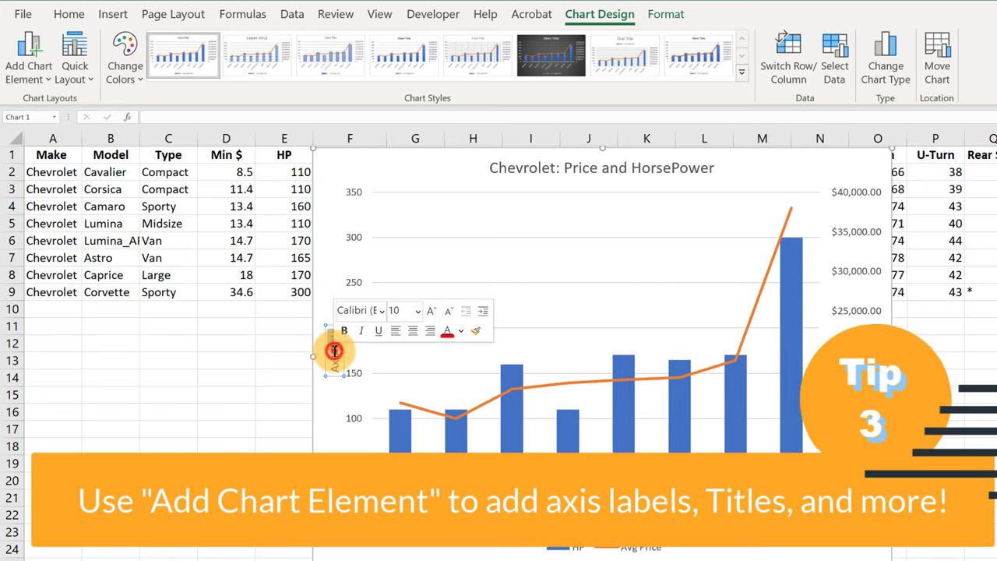
{"action": "left_click", "coordinate": [334, 351]}
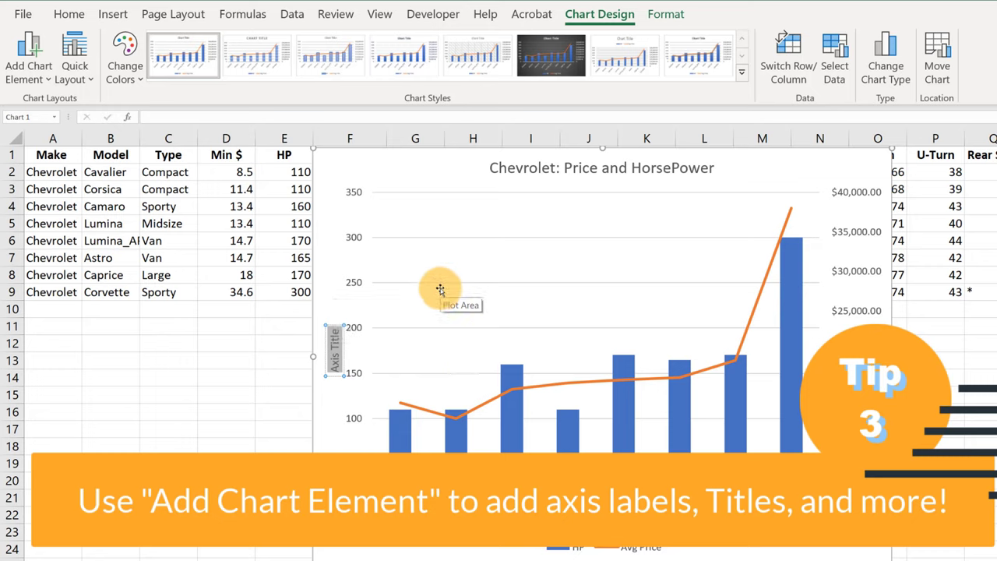
{"action": "type", "text": "HorsePower"}
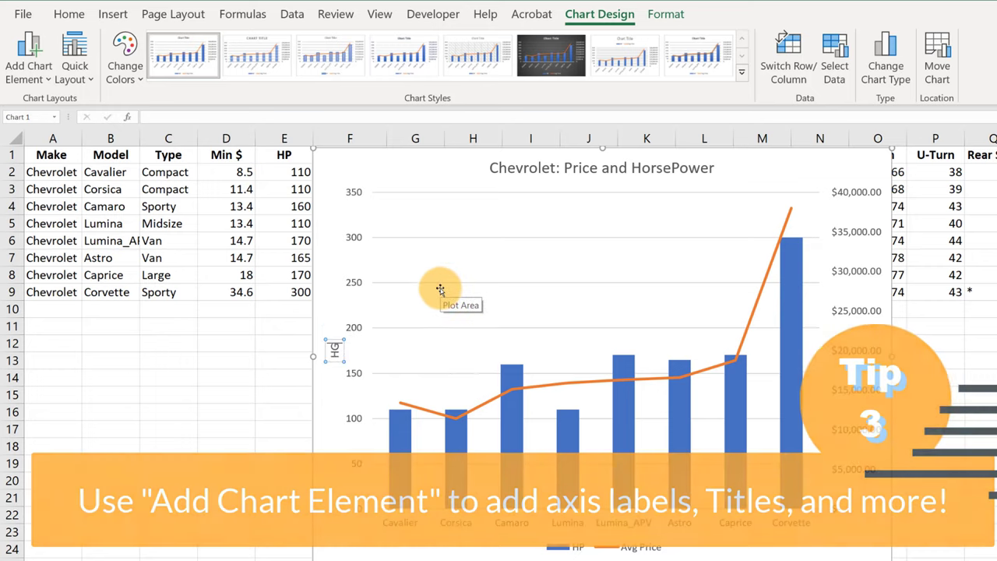
{"action": "left_click", "coordinate": [430, 263]}
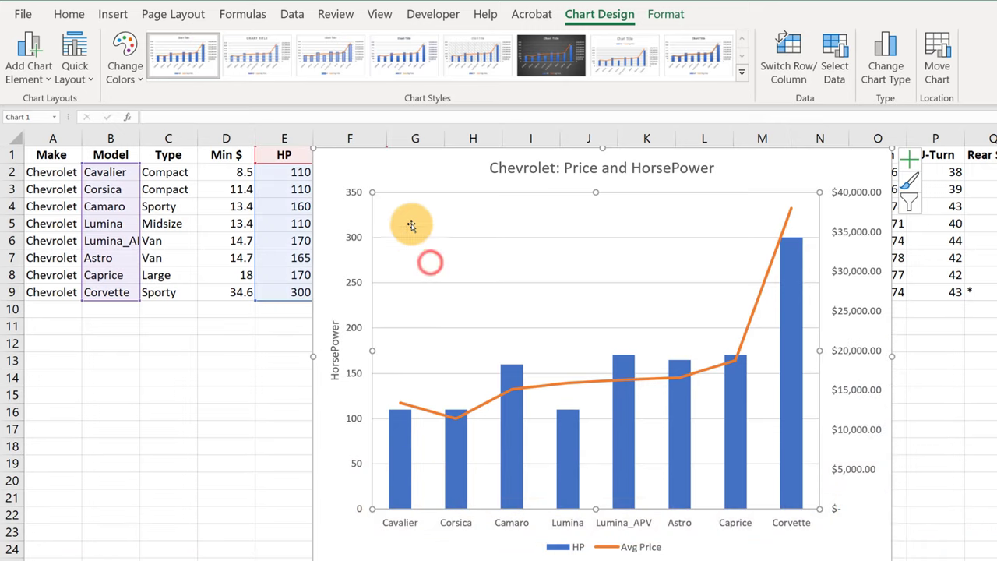
- Add a secondary vertical axis title to the chart reading "Average Price"
{"action": "left_click", "coordinate": [48, 77]}
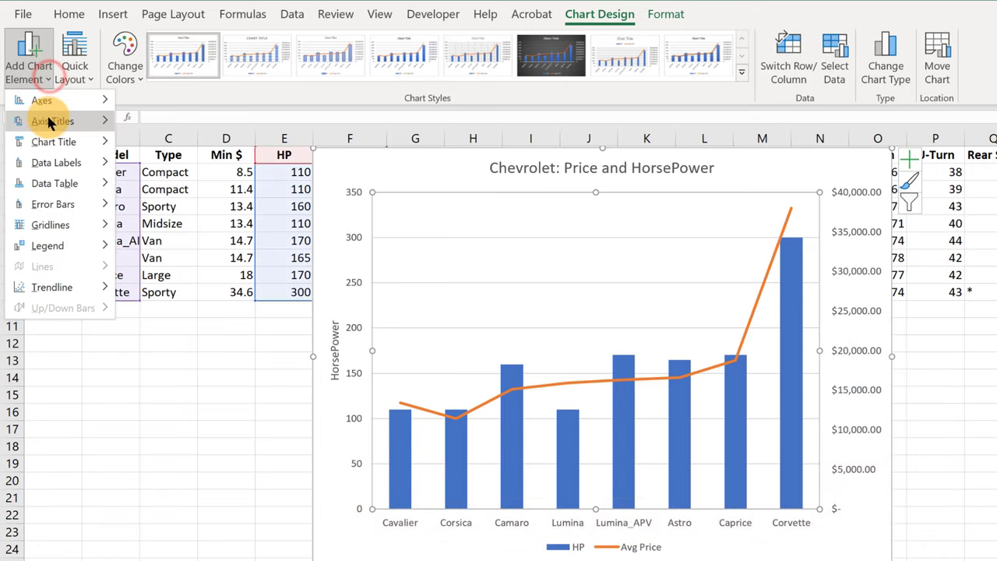
{"action": "mouse_move", "coordinate": [98, 125]}
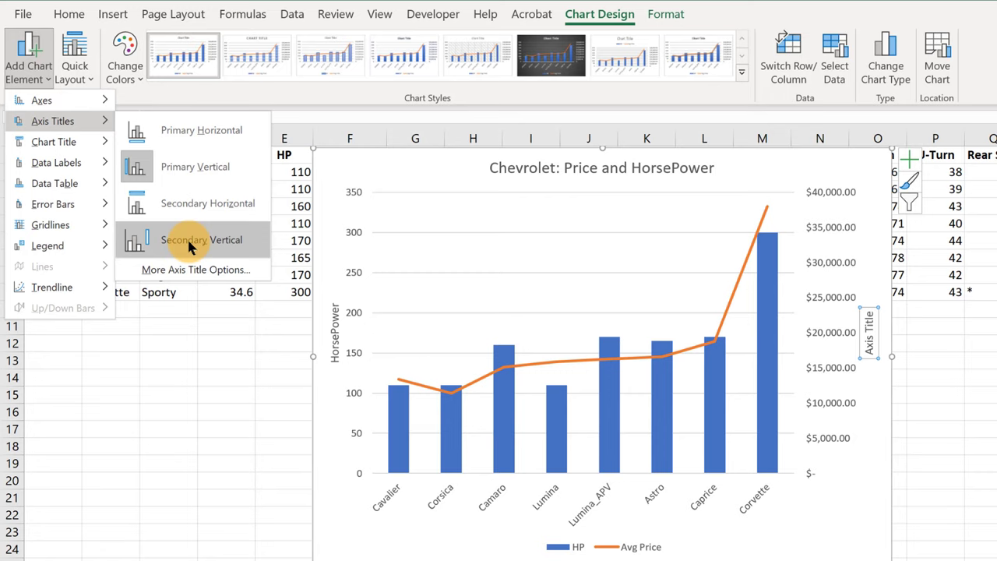
{"action": "left_click", "coordinate": [190, 246]}
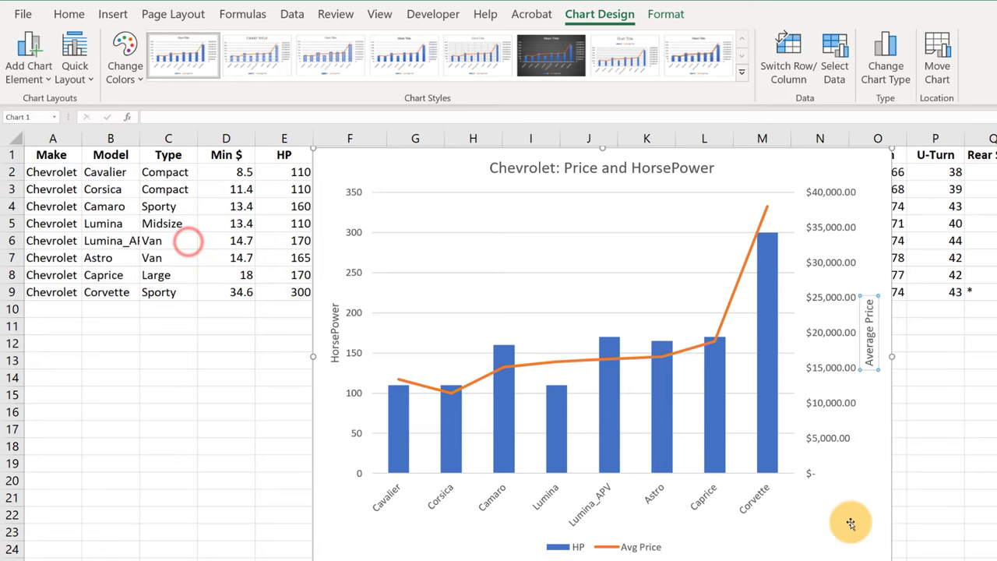
{"action": "left_click", "coordinate": [850, 522]}
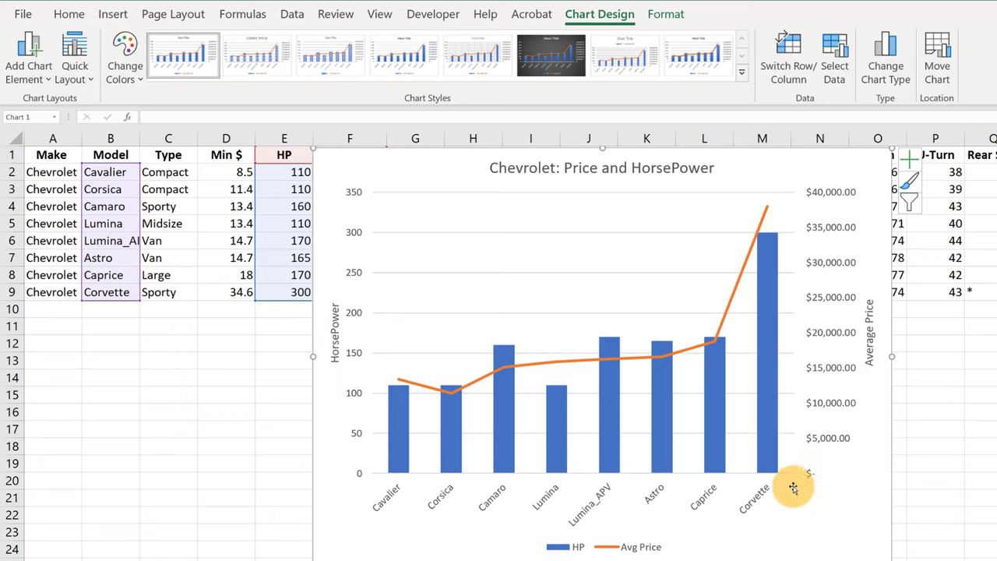
- Format the Avg Price line series to use built-in data markers
{"action": "mouse_move", "coordinate": [503, 370]}
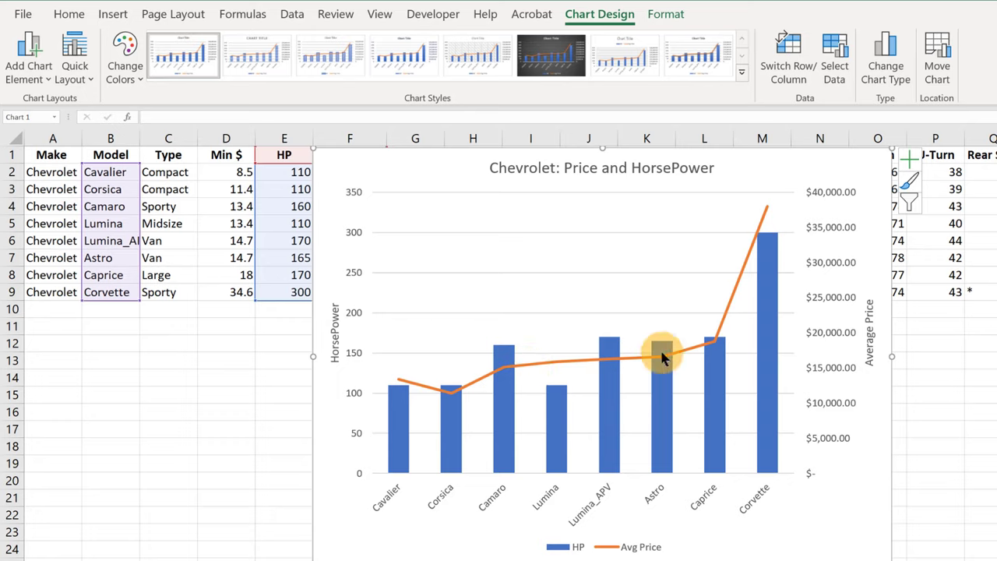
{"action": "left_click", "coordinate": [573, 357]}
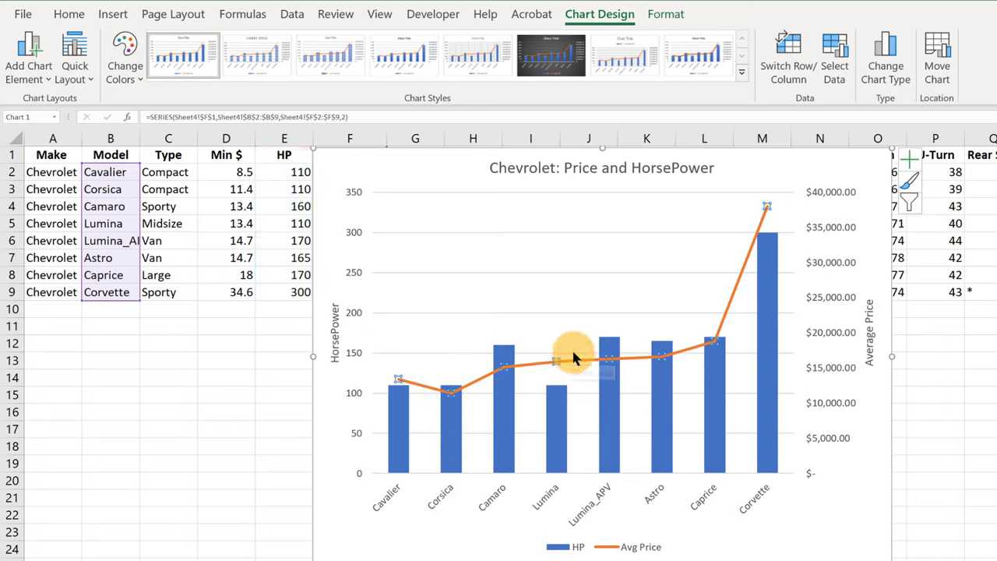
{"action": "left_click", "coordinate": [669, 15]}
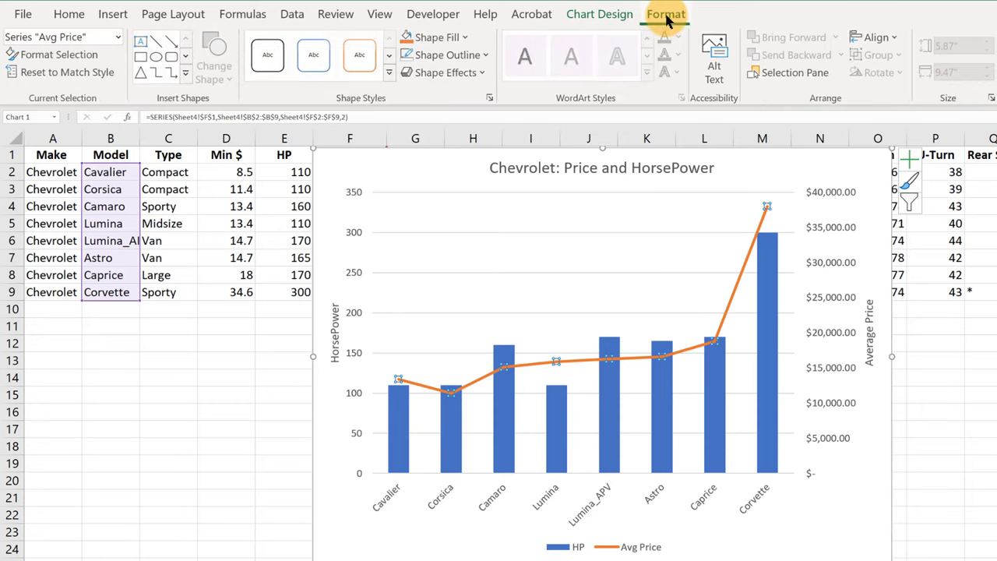
{"action": "left_click", "coordinate": [65, 53]}
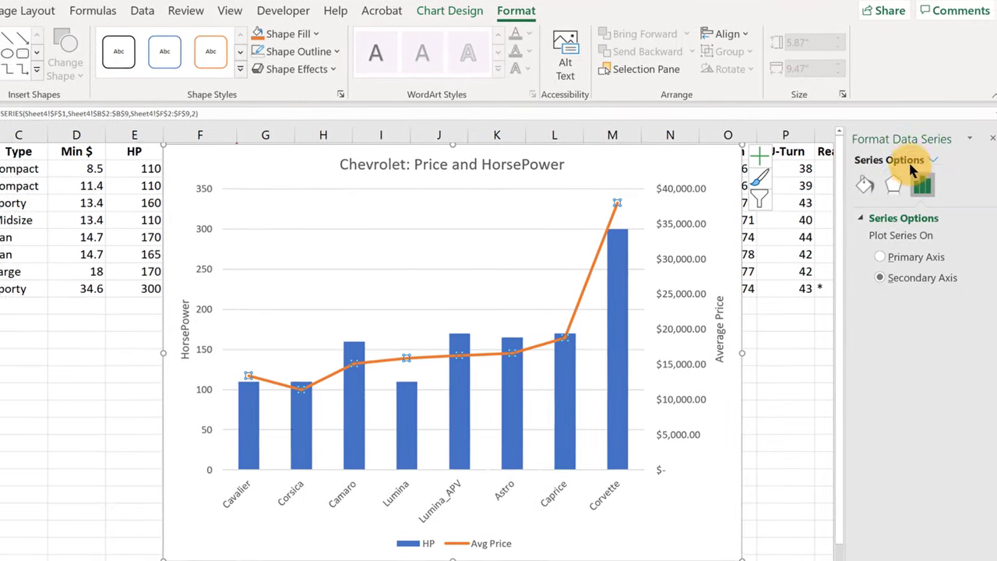
{"action": "left_click", "coordinate": [856, 187]}
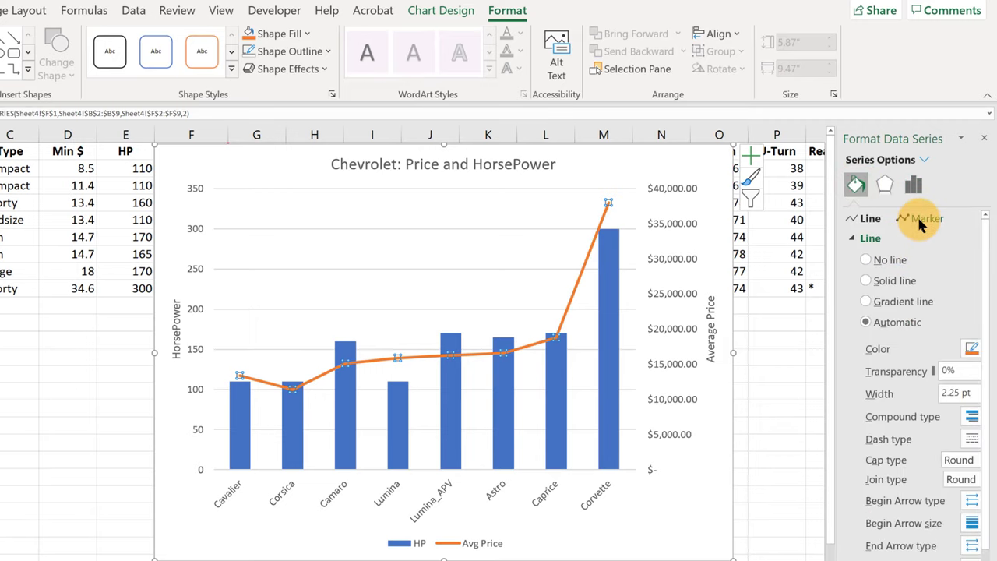
{"action": "left_click", "coordinate": [920, 221]}
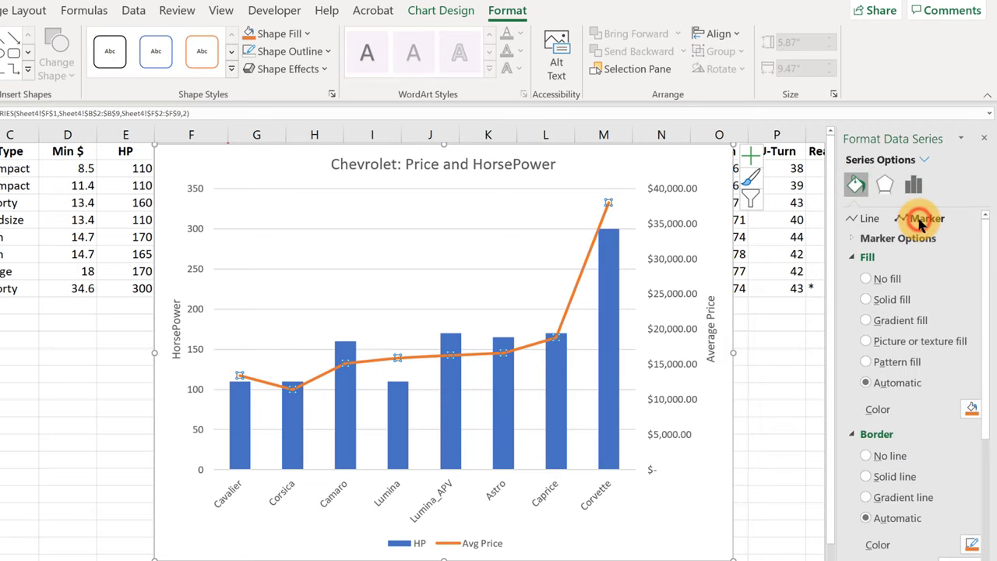
{"action": "left_click", "coordinate": [851, 238]}
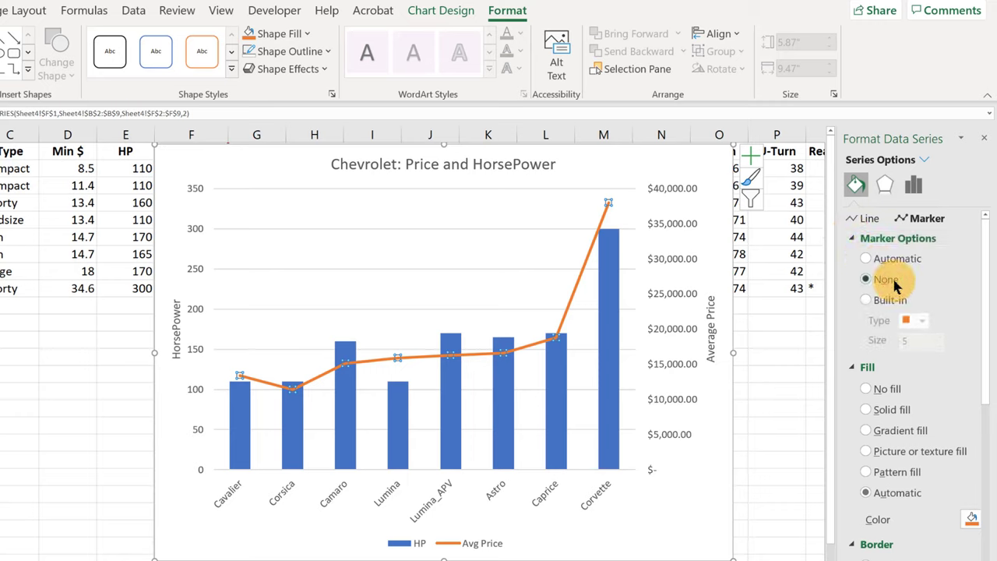
{"action": "left_click", "coordinate": [865, 299]}
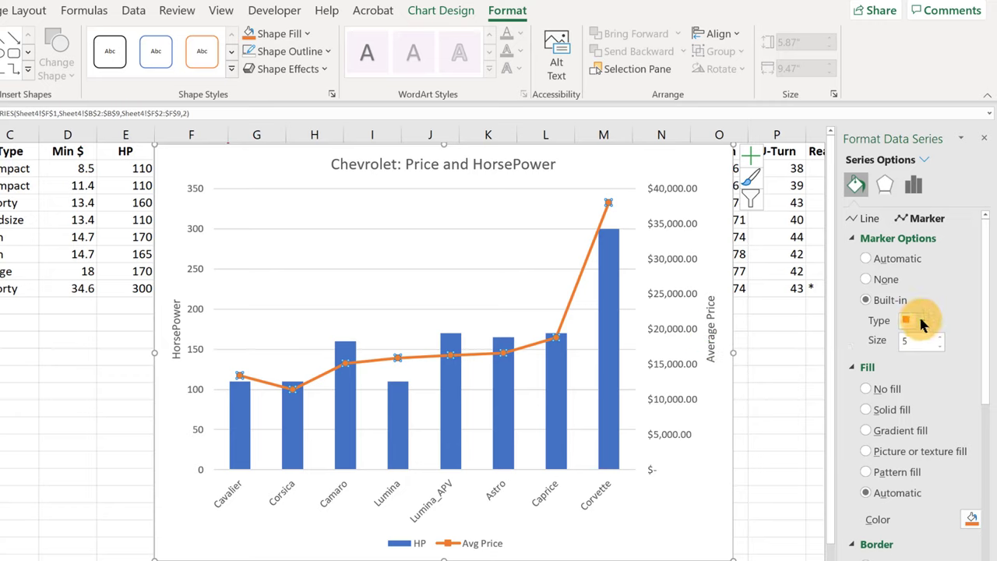
- Fill the Avg Price line's markers with the standard light green color
{"action": "left_click", "coordinate": [971, 519]}
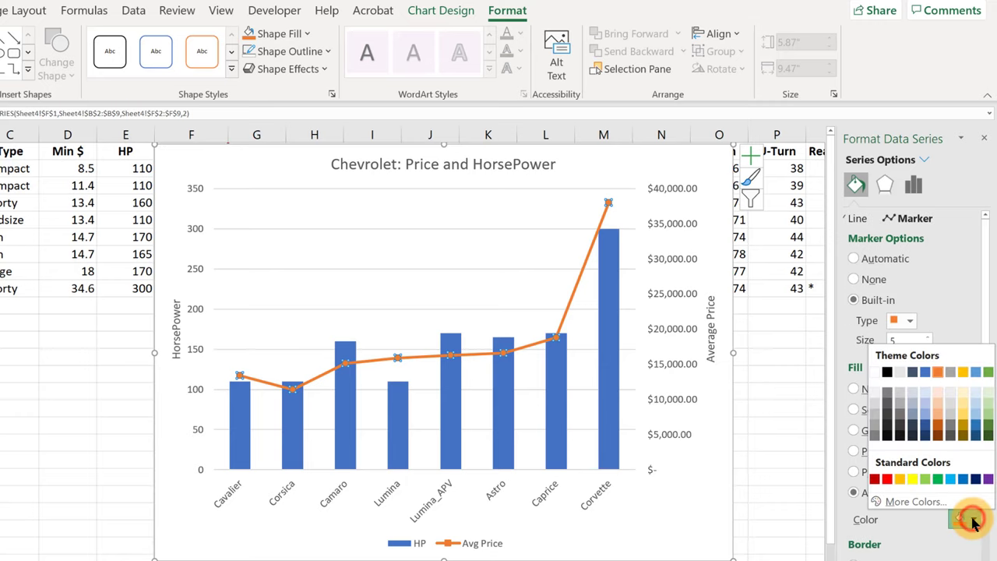
{"action": "left_click", "coordinate": [925, 478]}
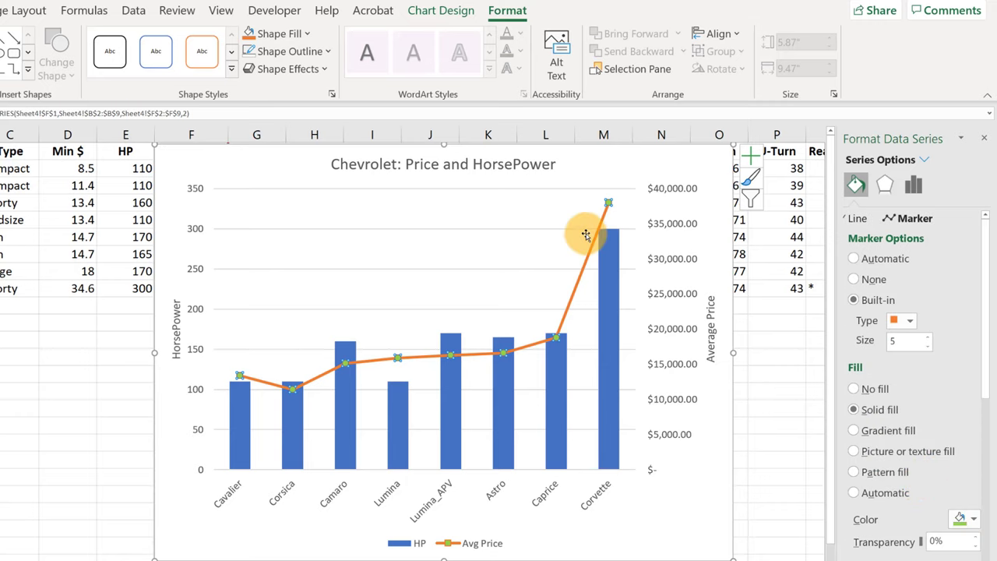
{"action": "left_click", "coordinate": [633, 176]}
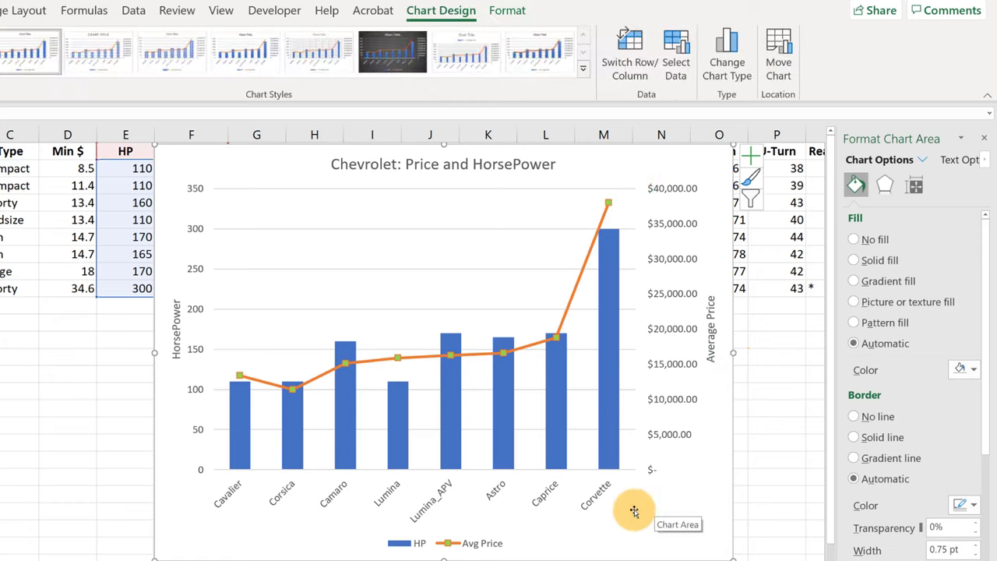